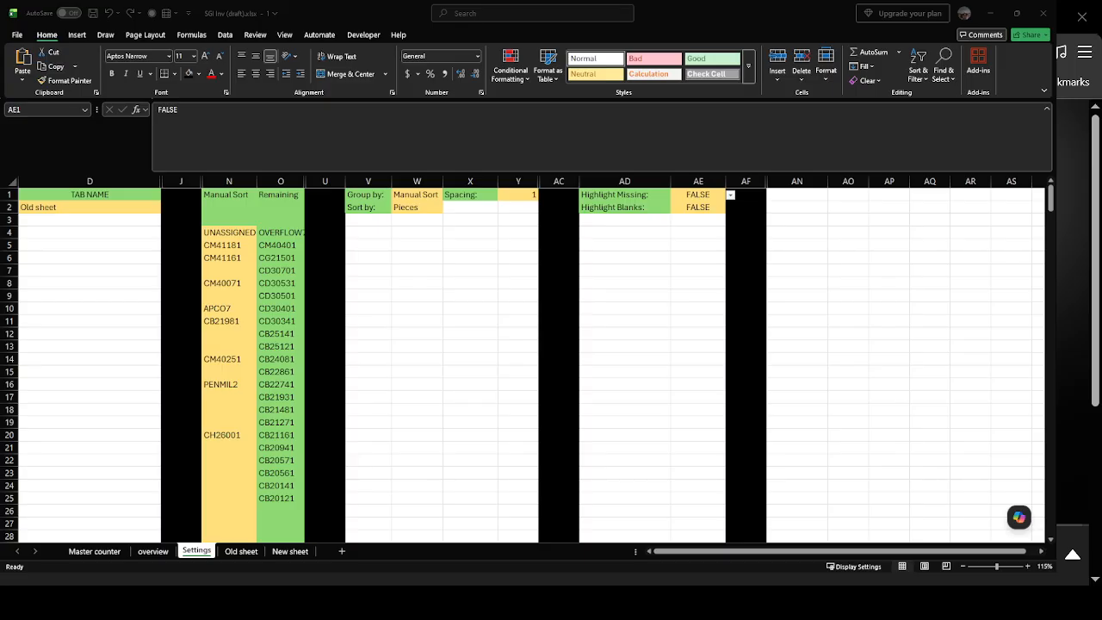
# Examine the Old sheet's data, including the blank separator rows 5, 7 and 13 and the name column.
pyautogui.click(241, 551)
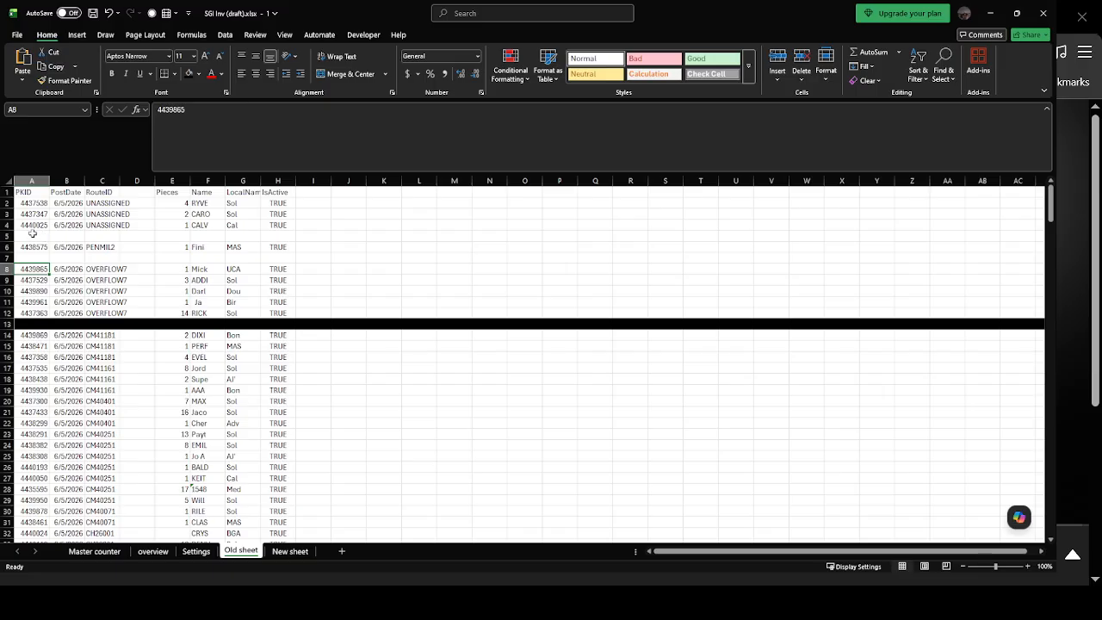
pyautogui.click(7, 236)
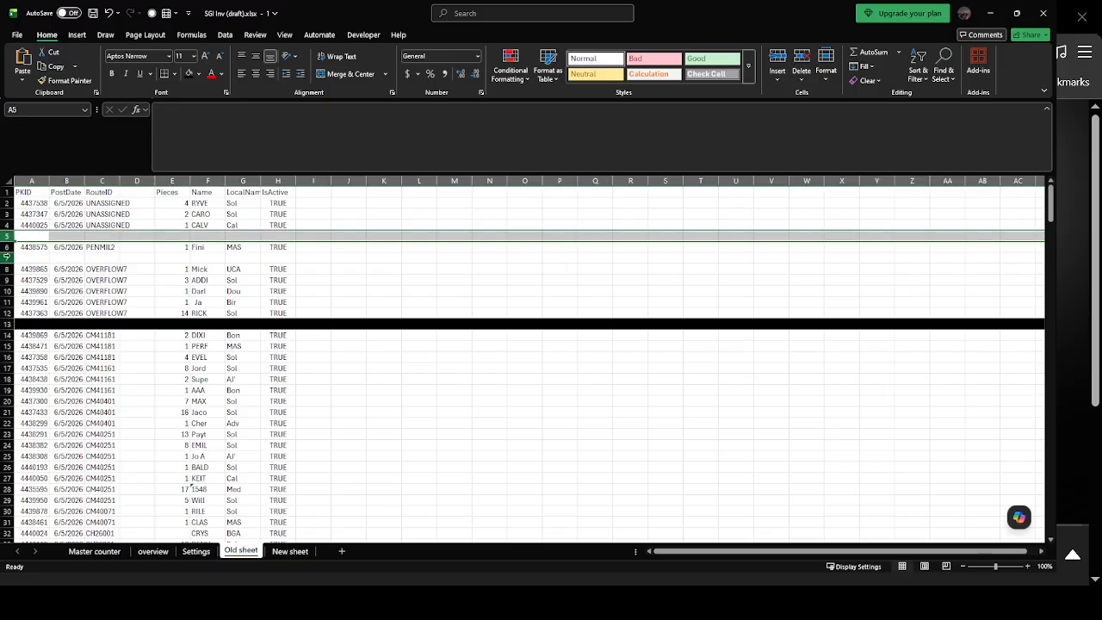
pyautogui.click(7, 258)
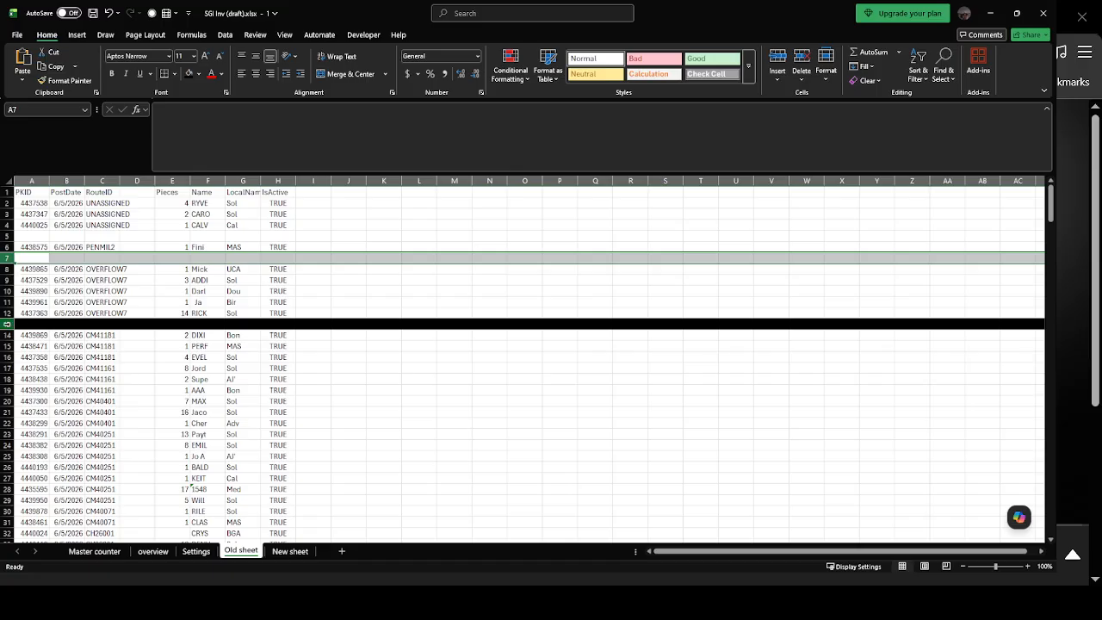
pyautogui.click(7, 323)
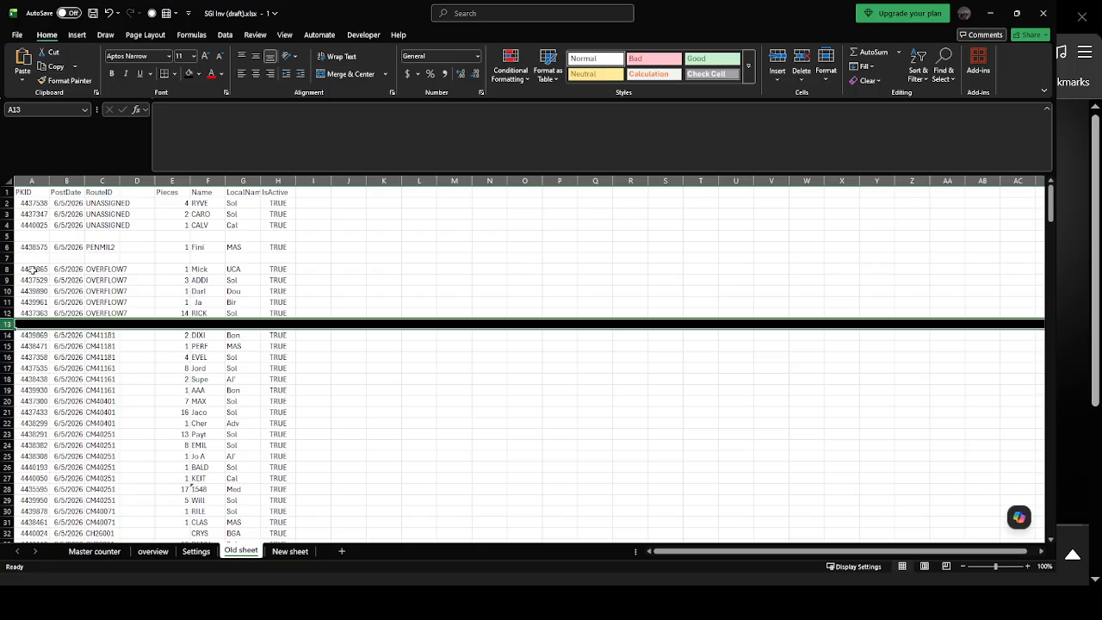
pyautogui.click(198, 204)
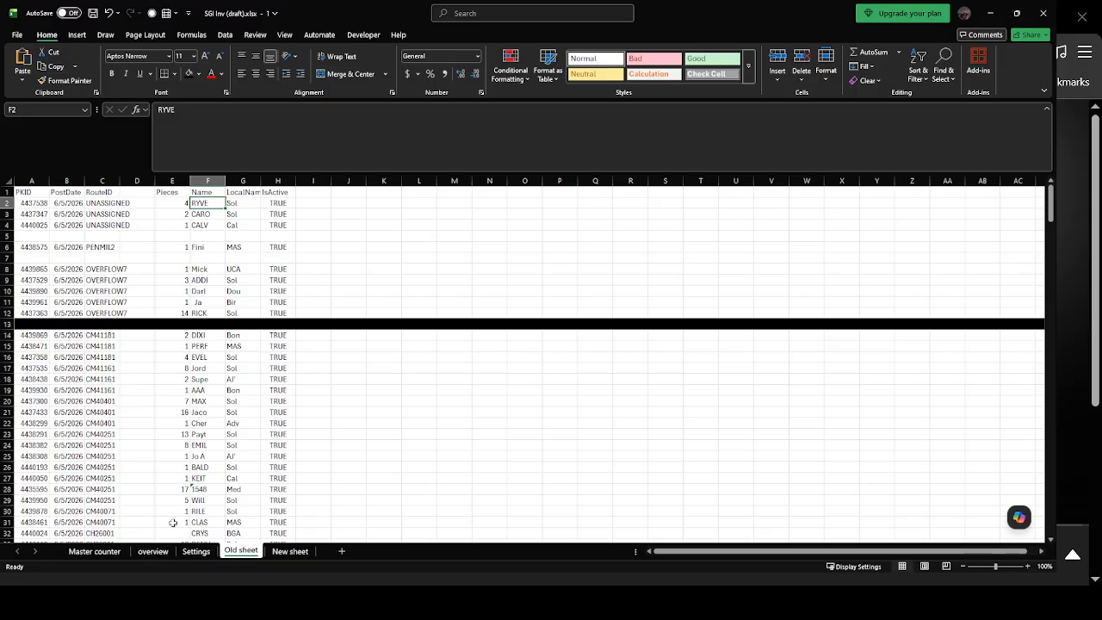
# Set the TAB NAME value in cell D2 of the Settings sheet to New sheet.
pyautogui.click(290, 552)
pyautogui.click(208, 553)
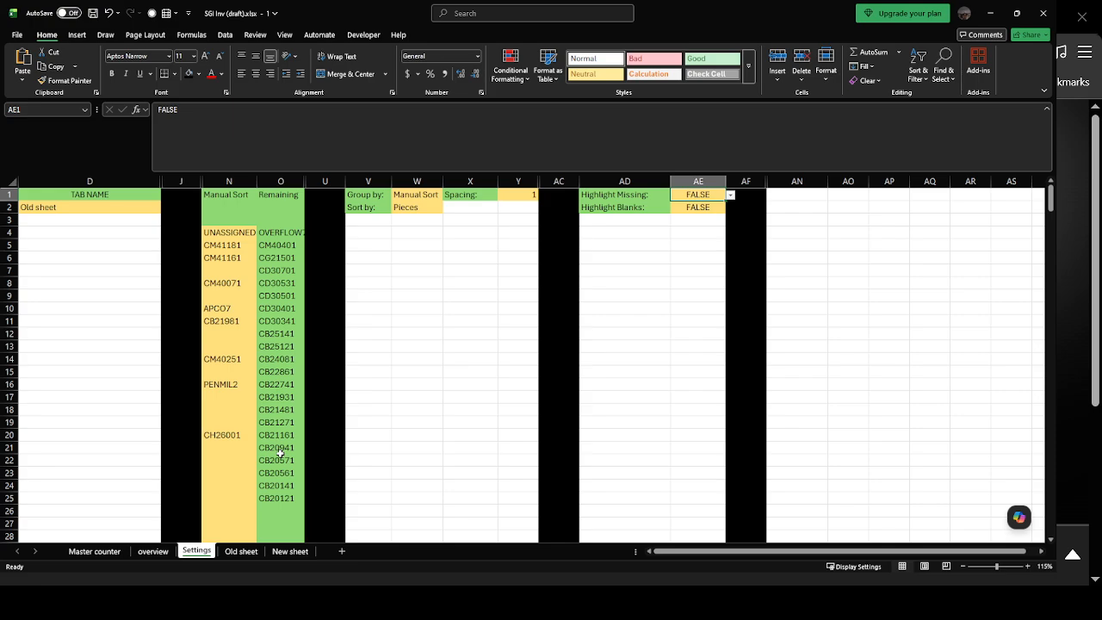
pyautogui.click(112, 194)
pyautogui.click(110, 207)
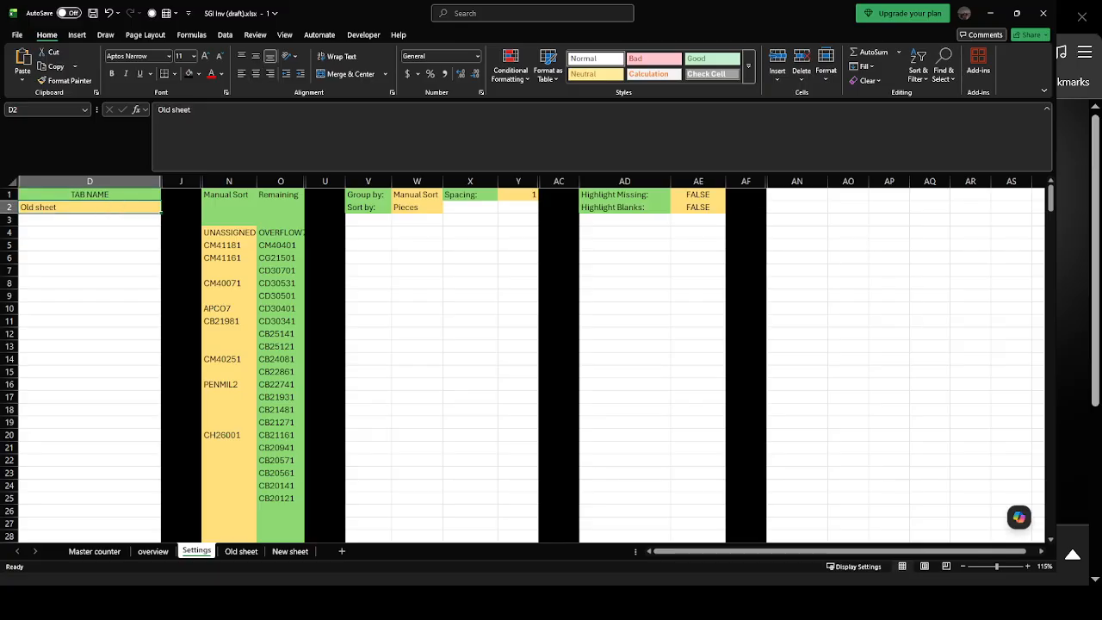
pyautogui.click(290, 552)
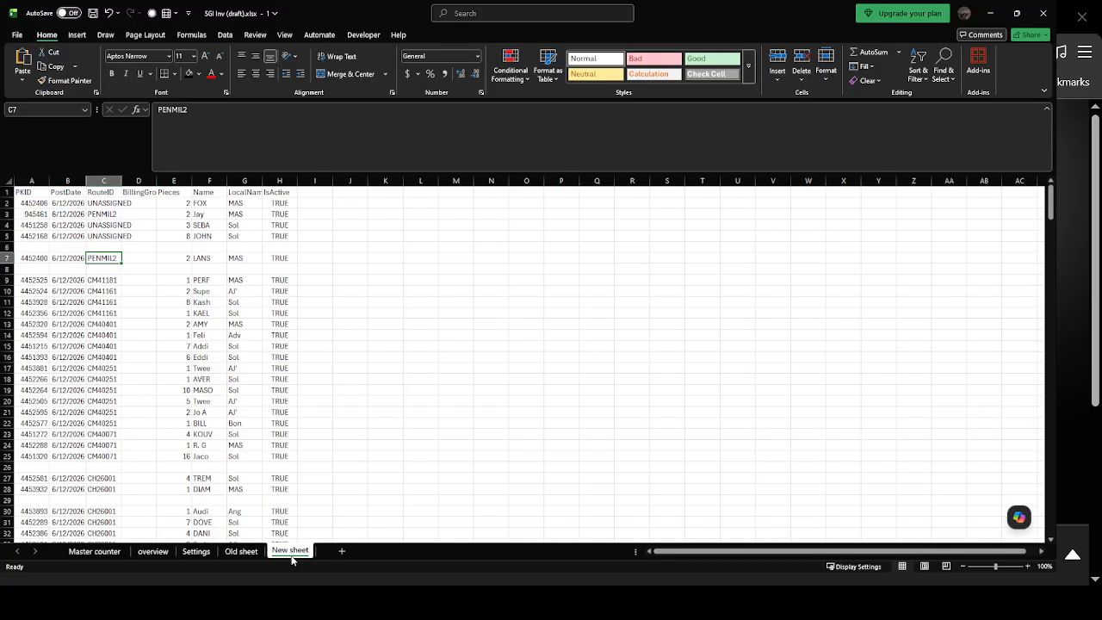
pyautogui.click(215, 552)
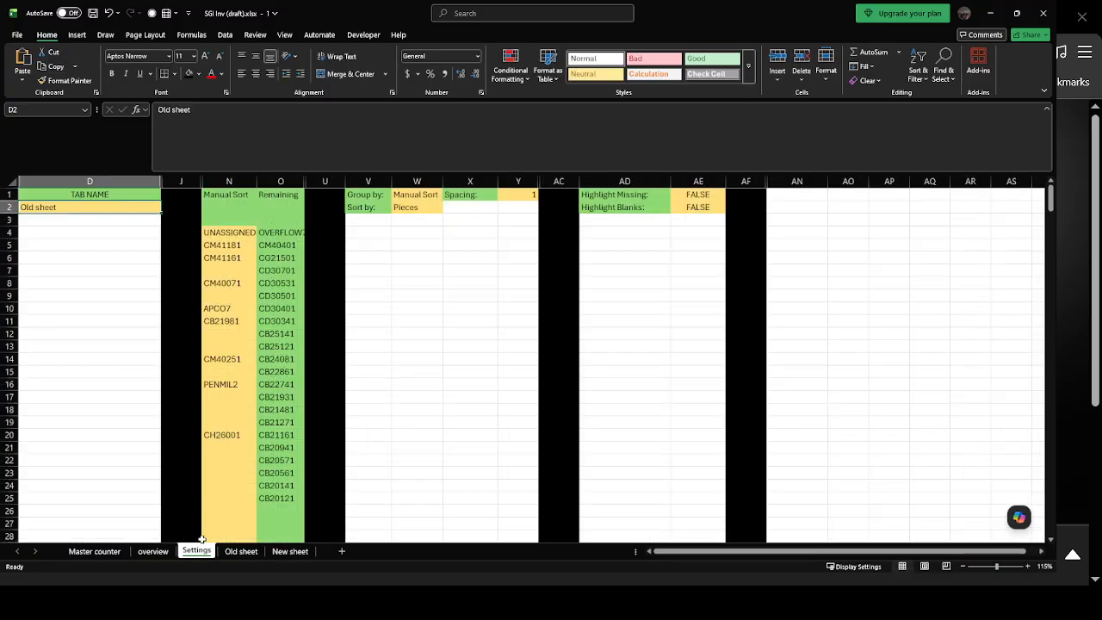
pyautogui.moveTo(205, 111); pyautogui.dragTo(155, 109)
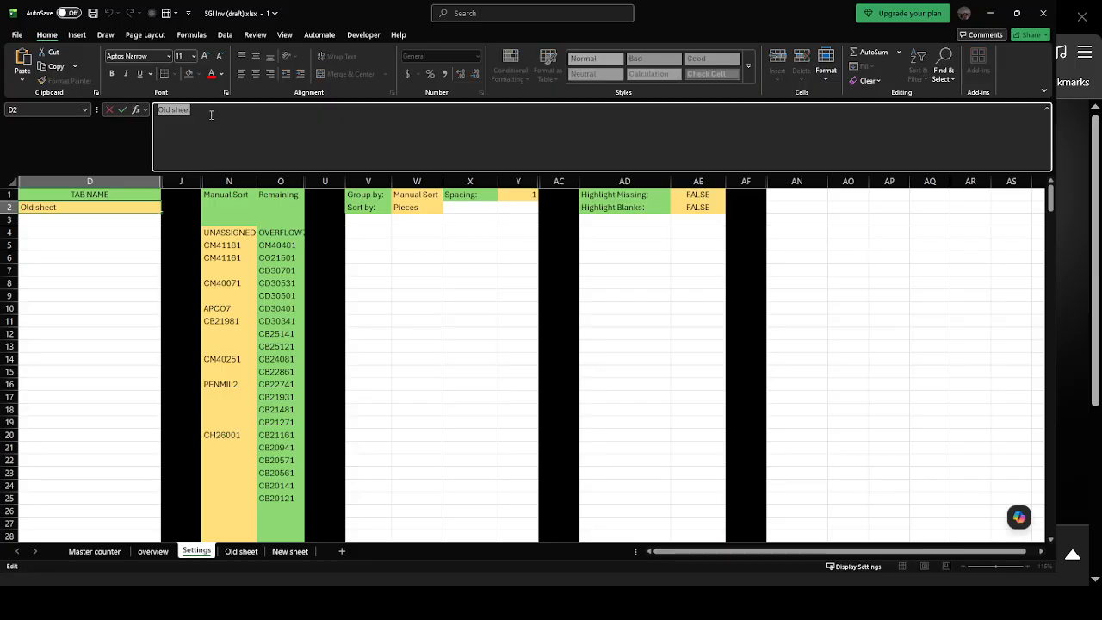
pyautogui.write('New sheet')
pyautogui.press('Escape')
pyautogui.press('Return')
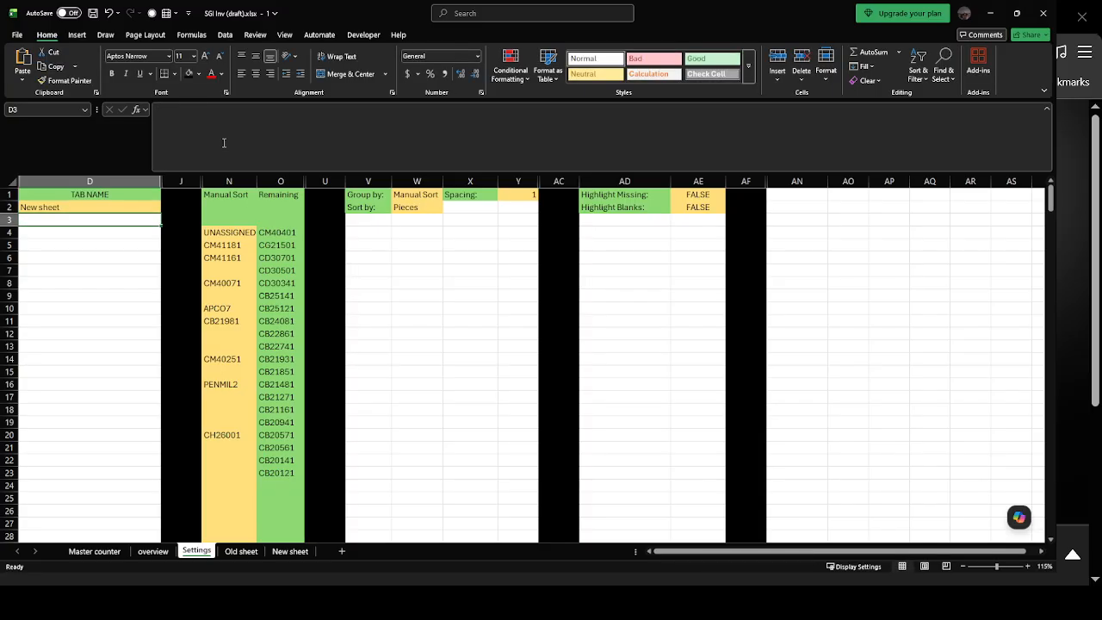
# Check the TAB NAME setting against the name of the source sheet and view the resulting list on the overview sheet.
pyautogui.click(275, 213)
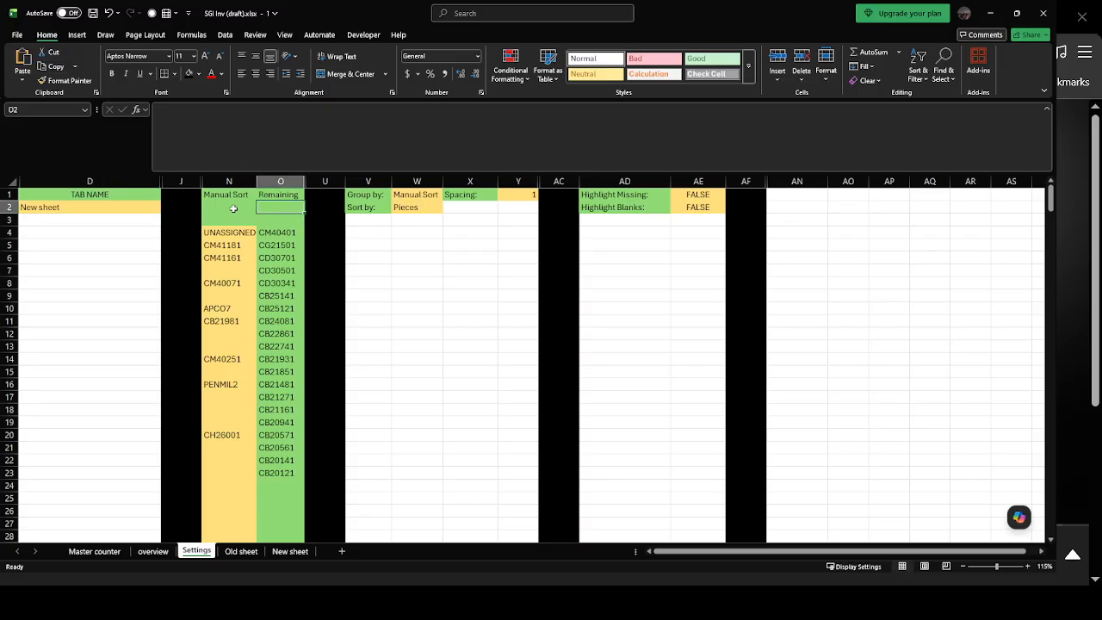
pyautogui.moveTo(232, 210); pyautogui.dragTo(262, 219)
pyautogui.click(365, 221)
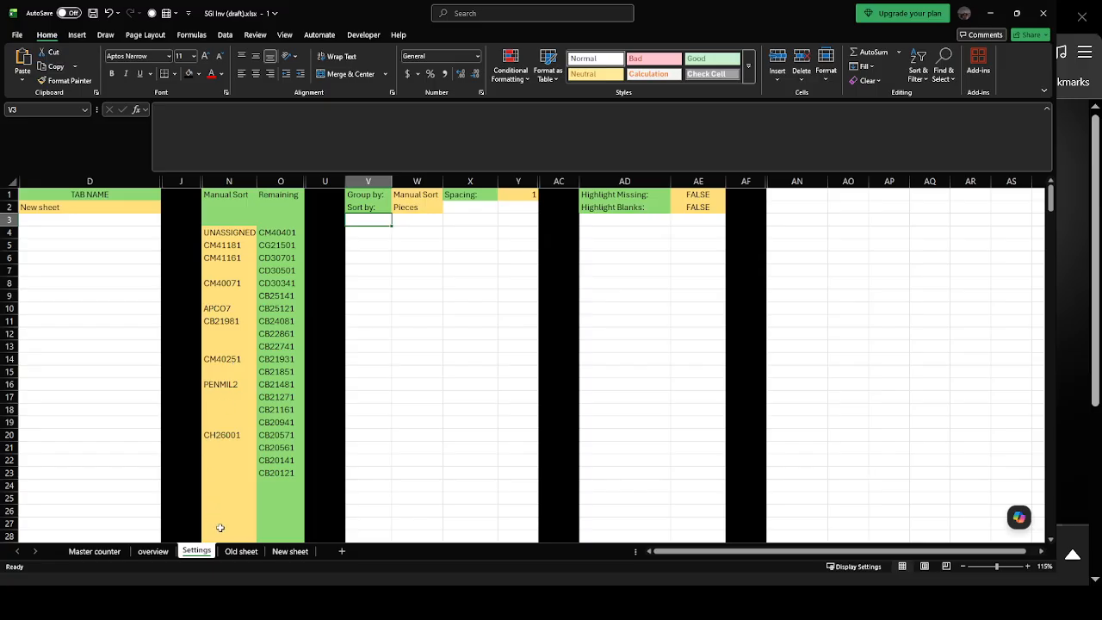
pyautogui.click(287, 551)
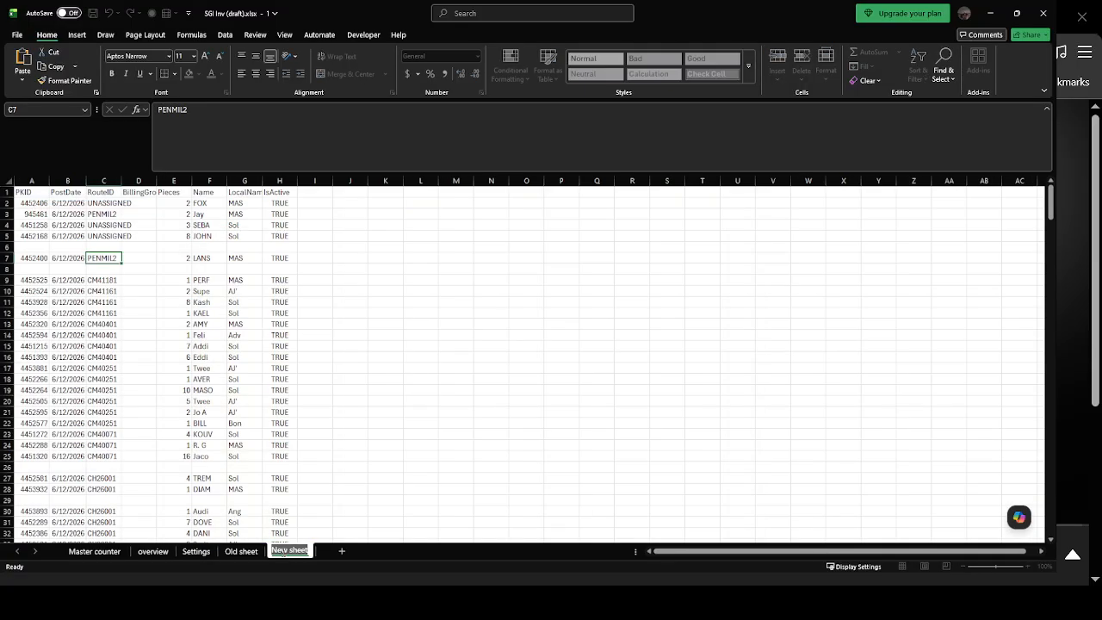
pyautogui.click(209, 551)
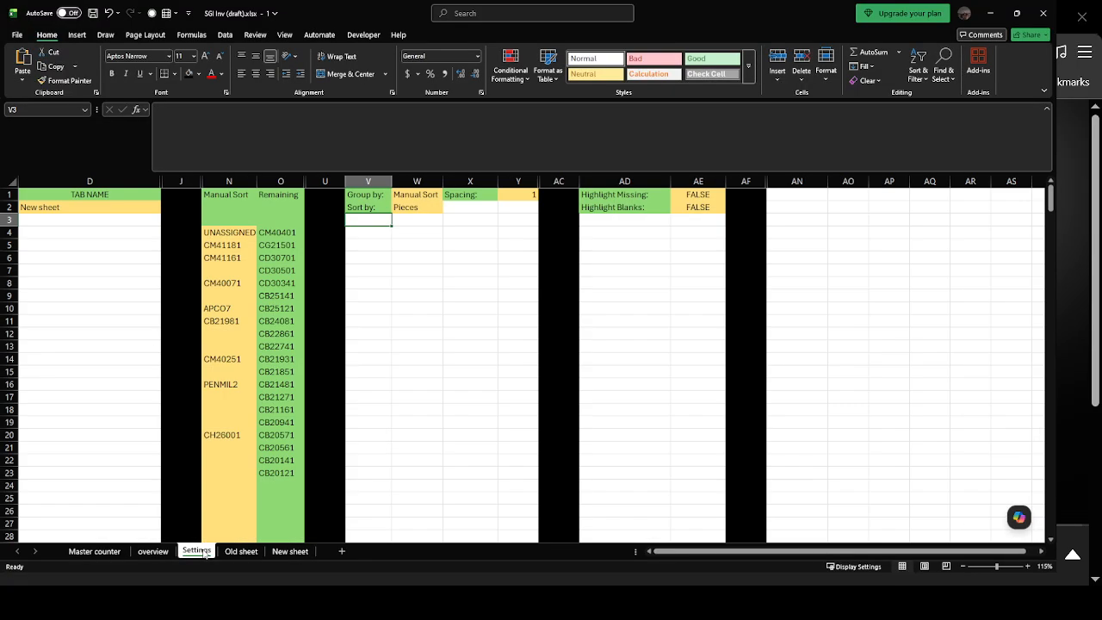
pyautogui.click(80, 208)
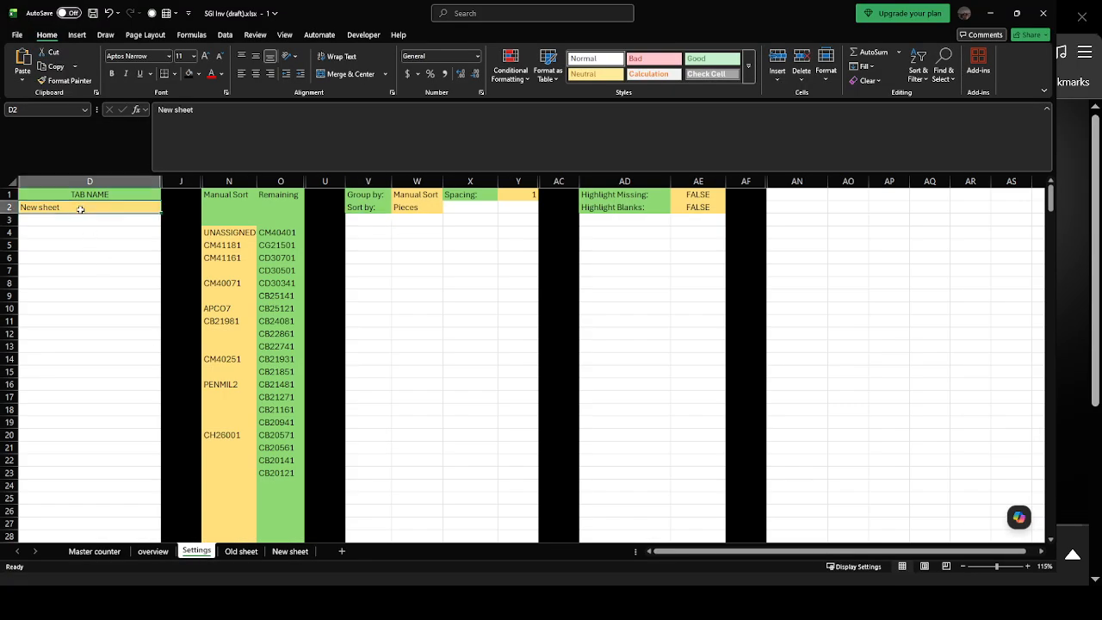
pyautogui.click(103, 552)
pyautogui.click(146, 553)
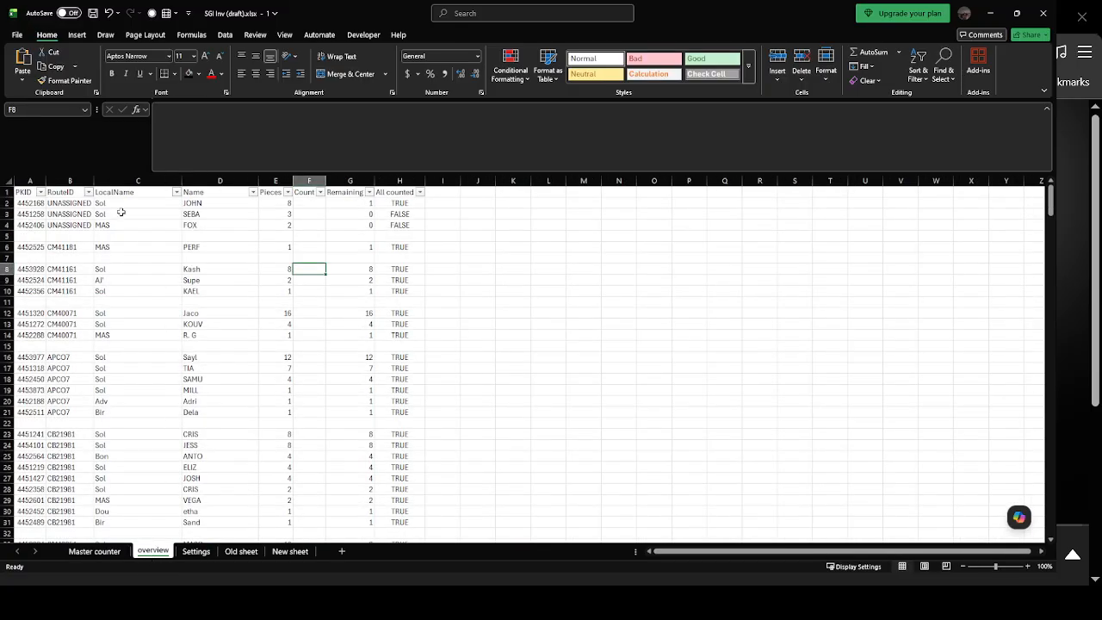
# On the Settings sheet, set Spacing to 0 and both Group by and Sort by to Original.
pyautogui.click(203, 553)
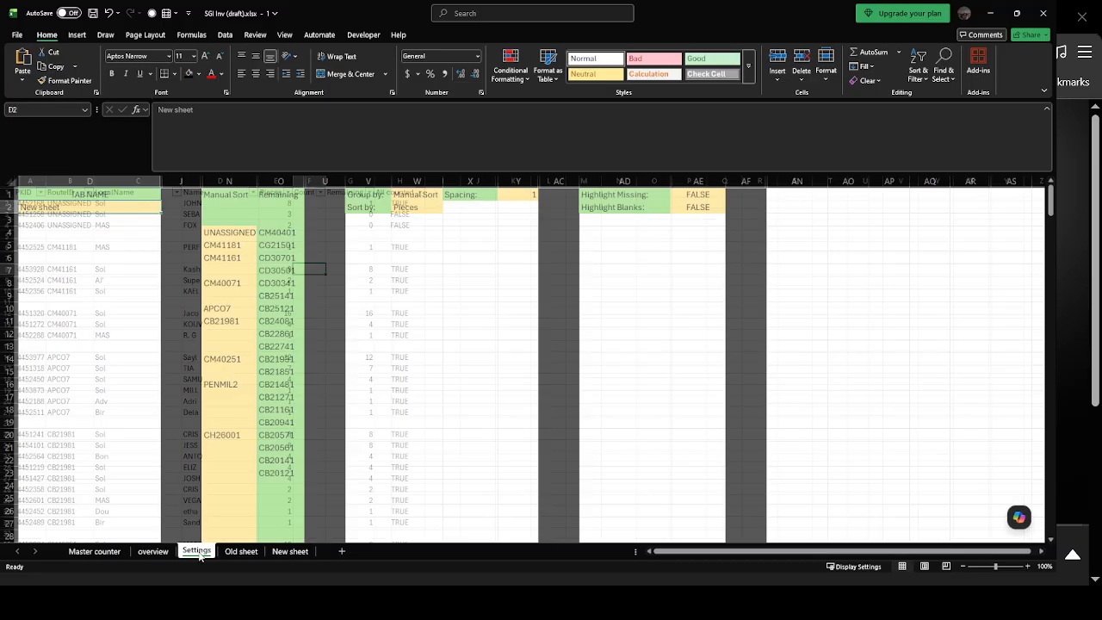
pyautogui.click(511, 196)
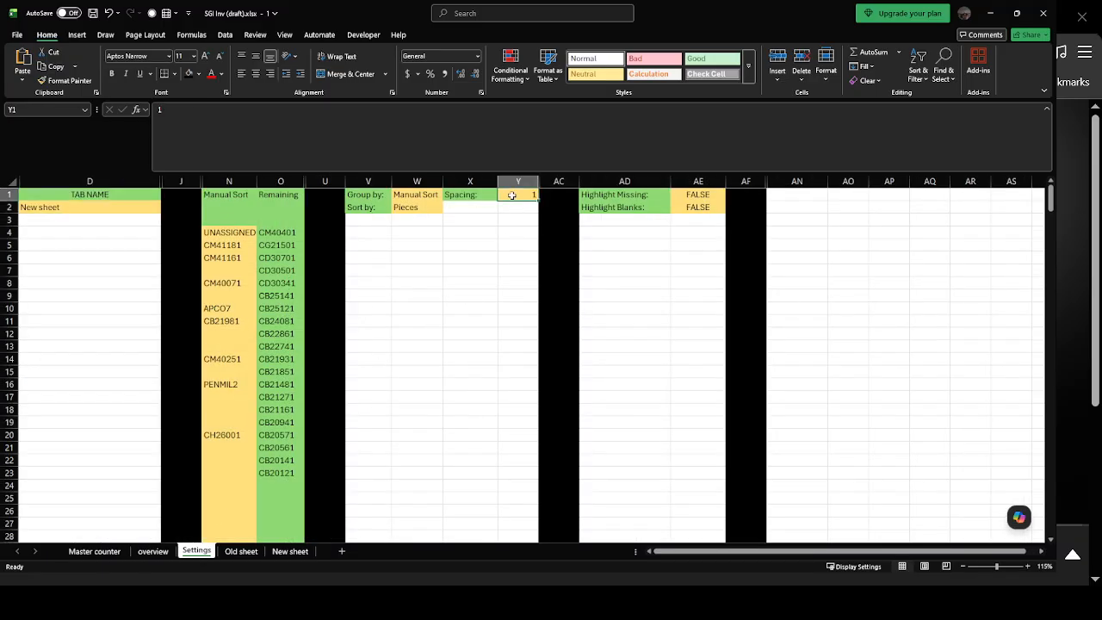
pyautogui.write('0')
pyautogui.click(415, 208)
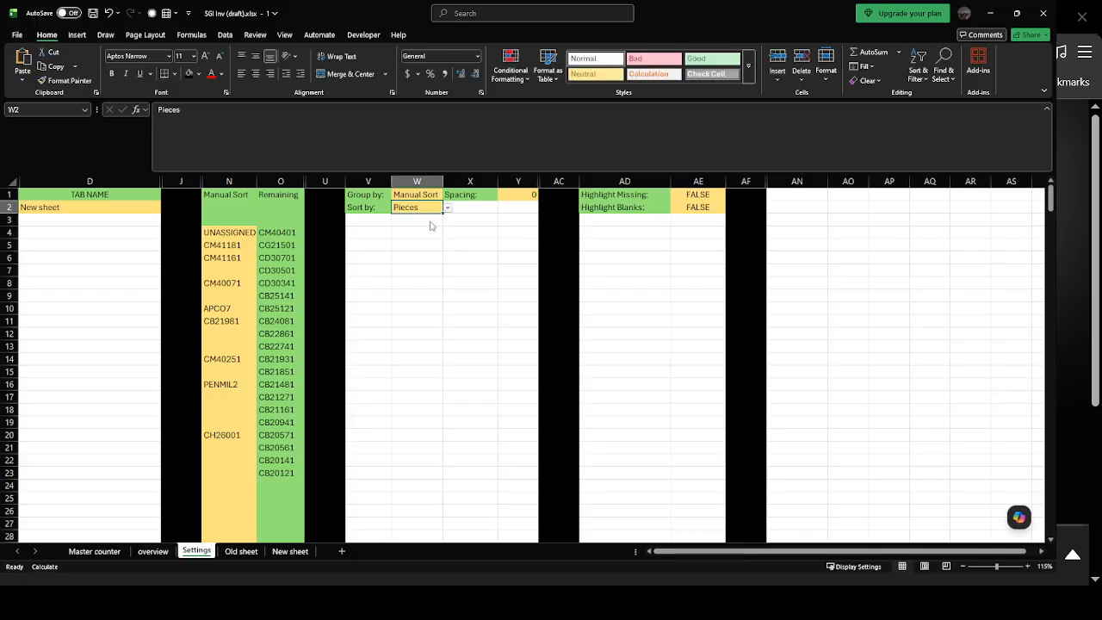
pyautogui.click(446, 196)
pyautogui.click(448, 195)
pyautogui.click(436, 214)
pyautogui.click(504, 222)
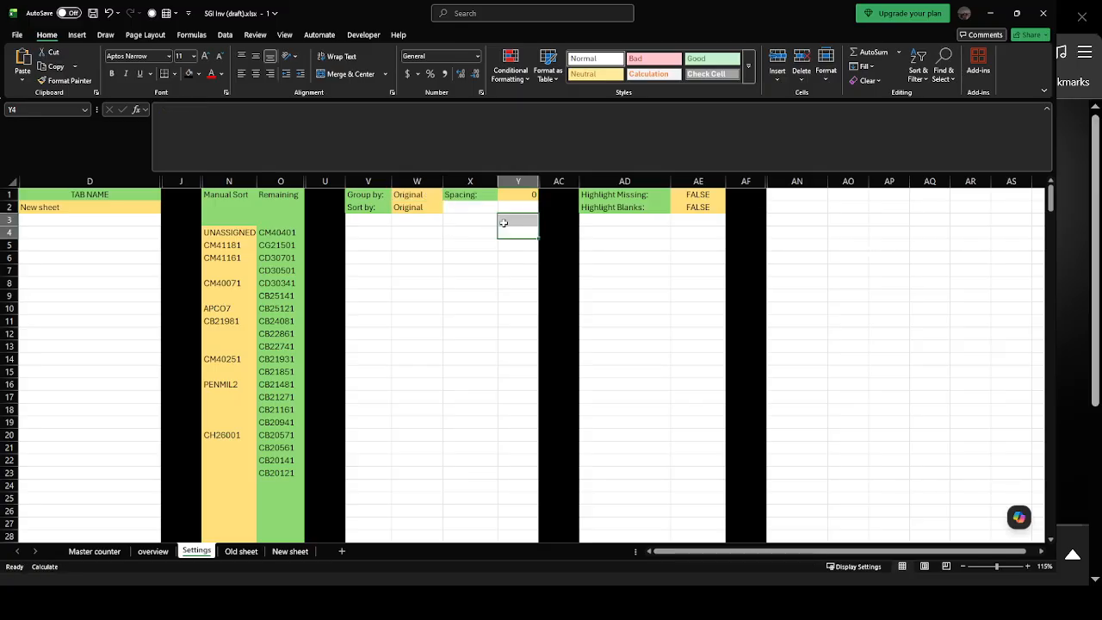
pyautogui.click(382, 197)
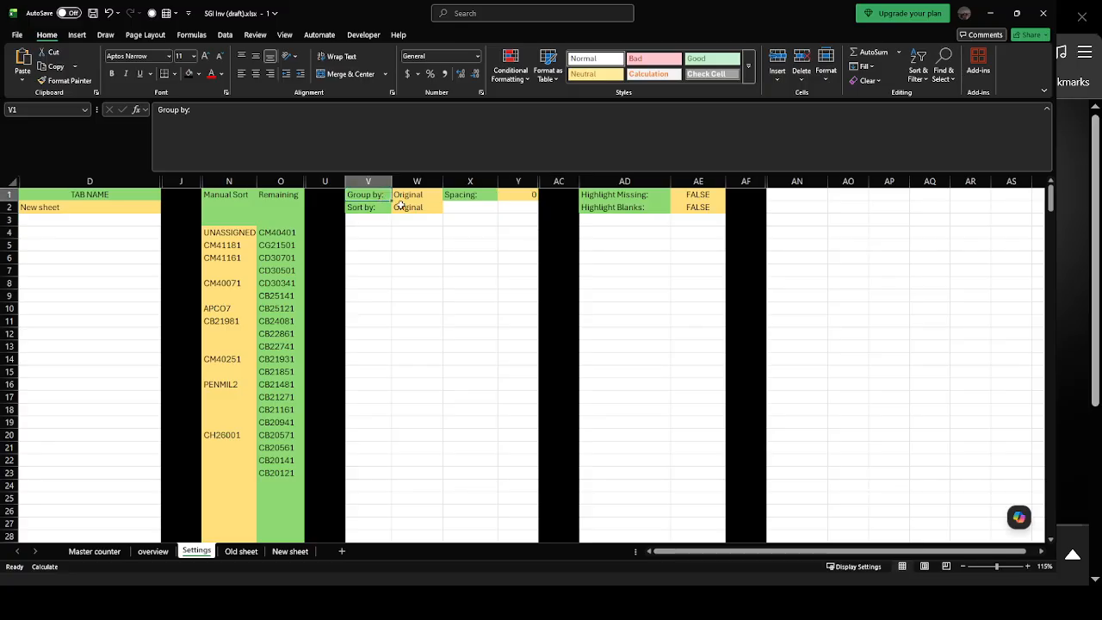
# Compare the RouteID order at the start of the Old sheet and New sheet with the grouping on the overview sheet.
pyautogui.click(242, 551)
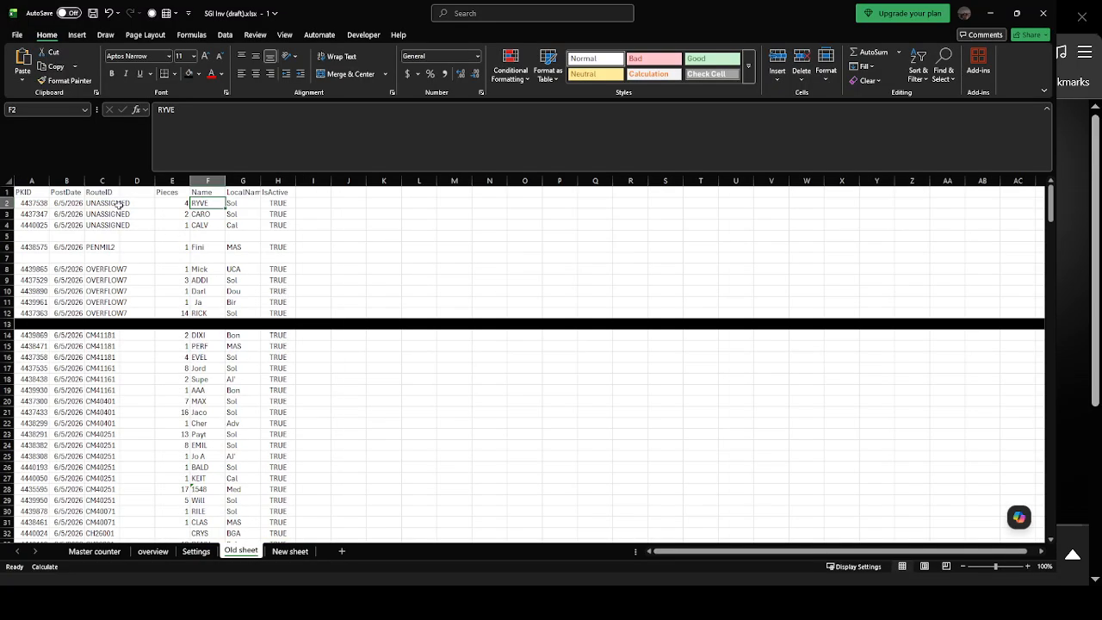
pyautogui.moveTo(110, 204); pyautogui.dragTo(109, 225)
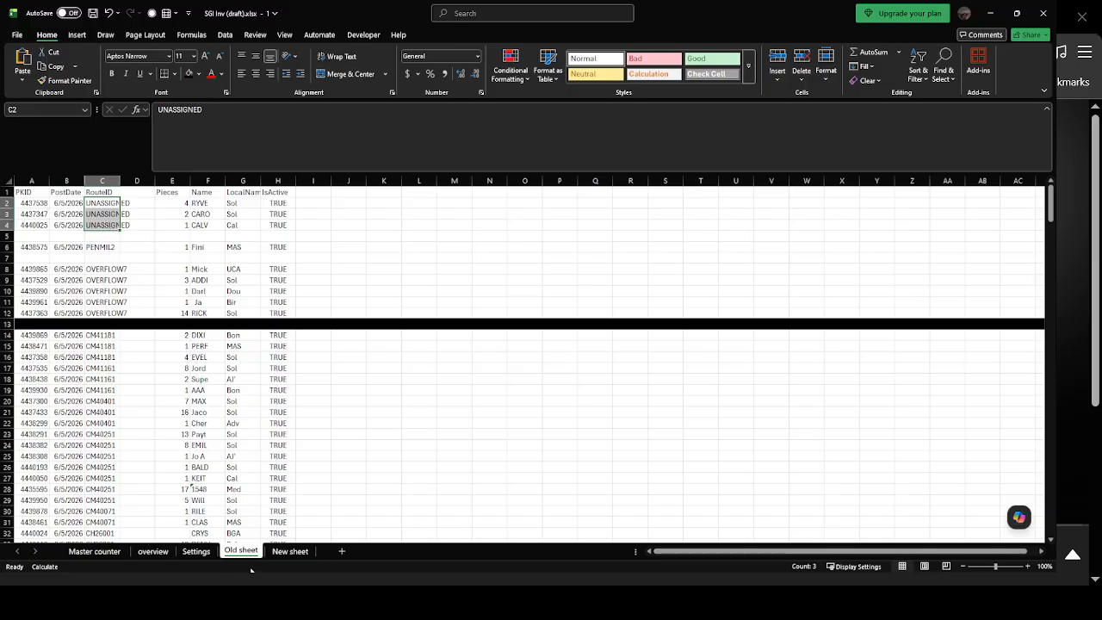
pyautogui.click(284, 551)
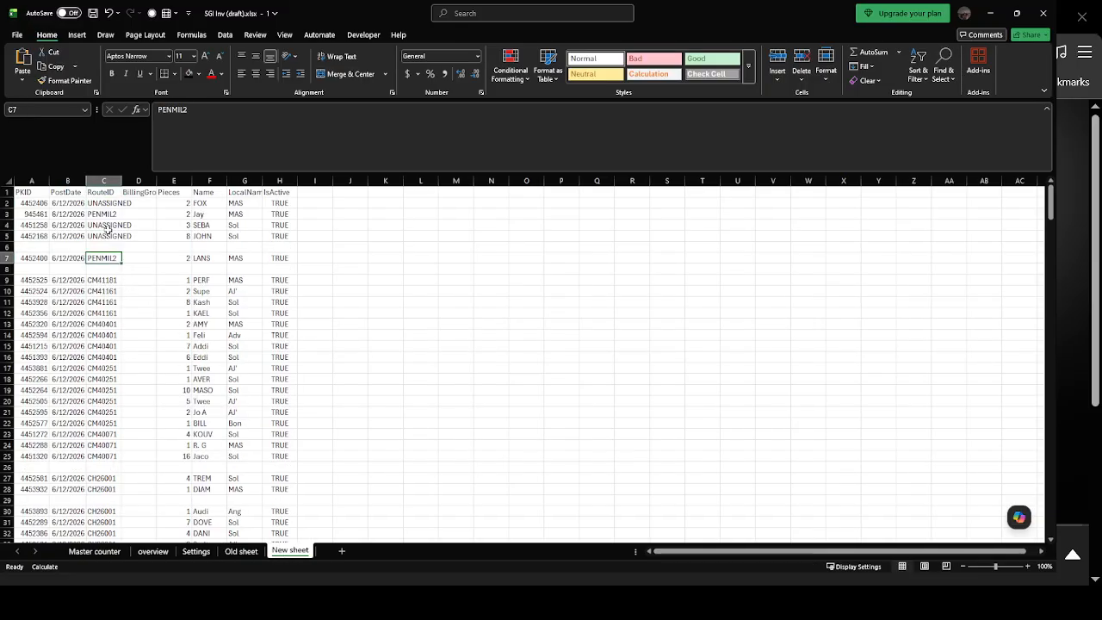
pyautogui.click(103, 214)
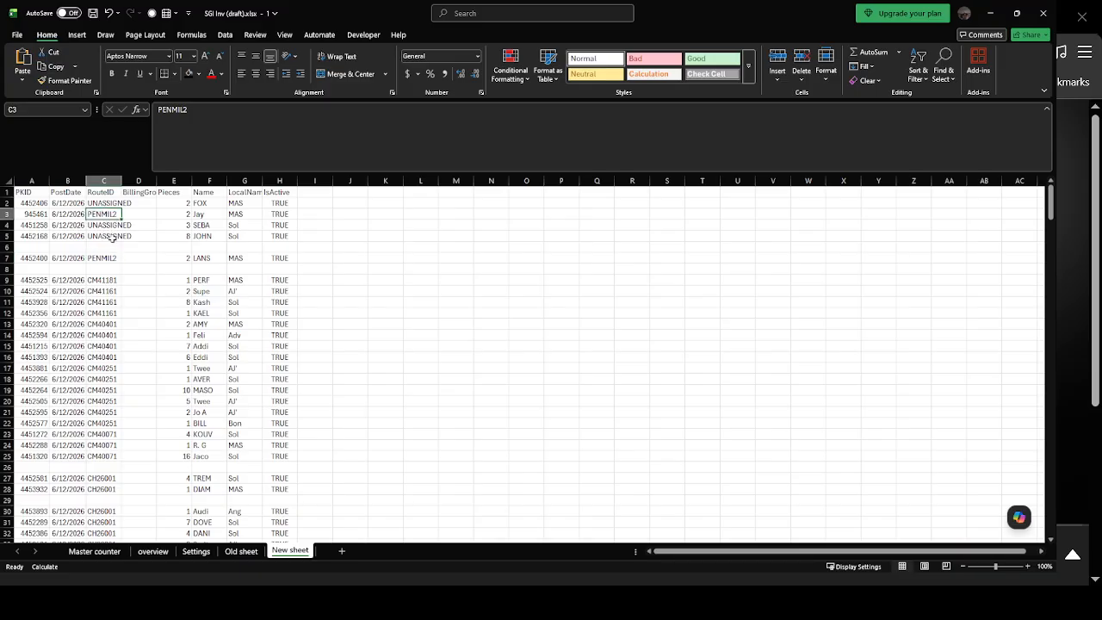
pyautogui.click(153, 550)
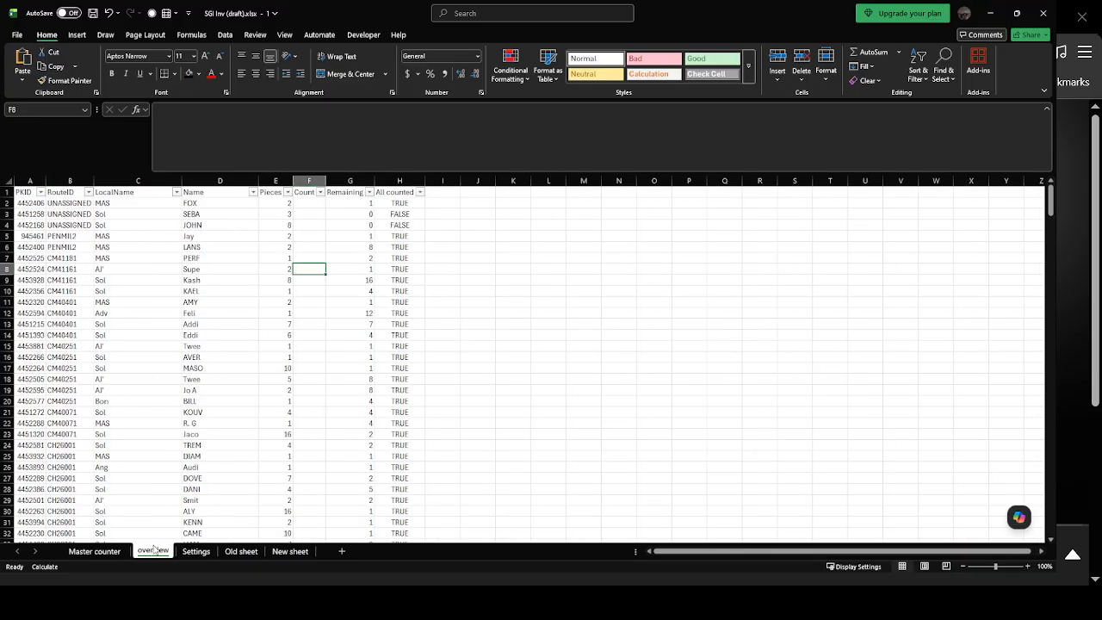
pyautogui.click(67, 203)
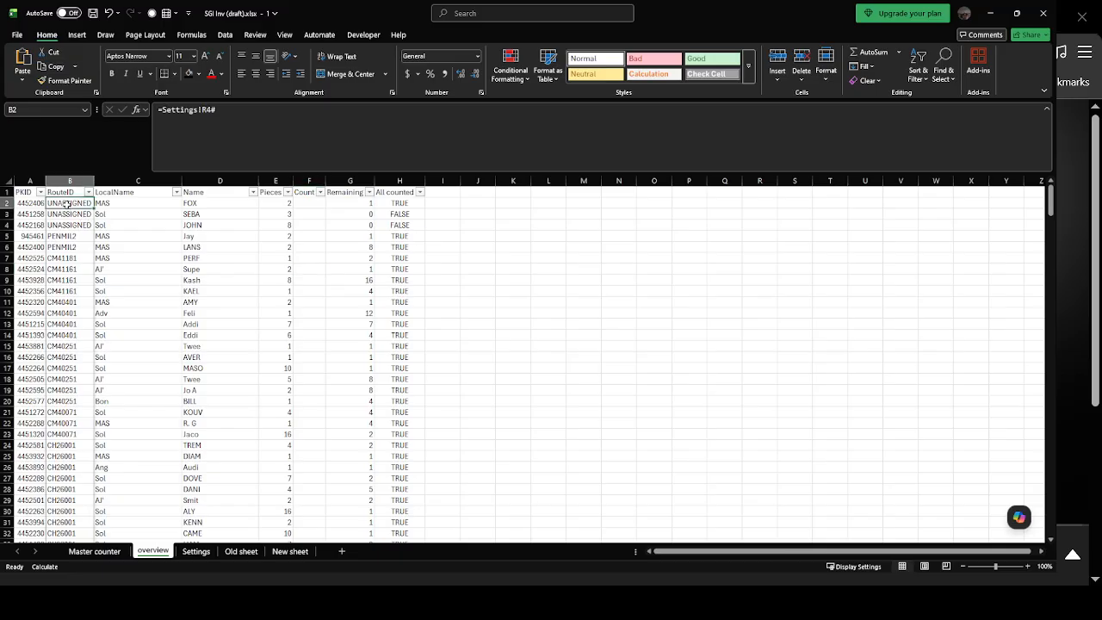
pyautogui.click(289, 551)
pyautogui.click(116, 203)
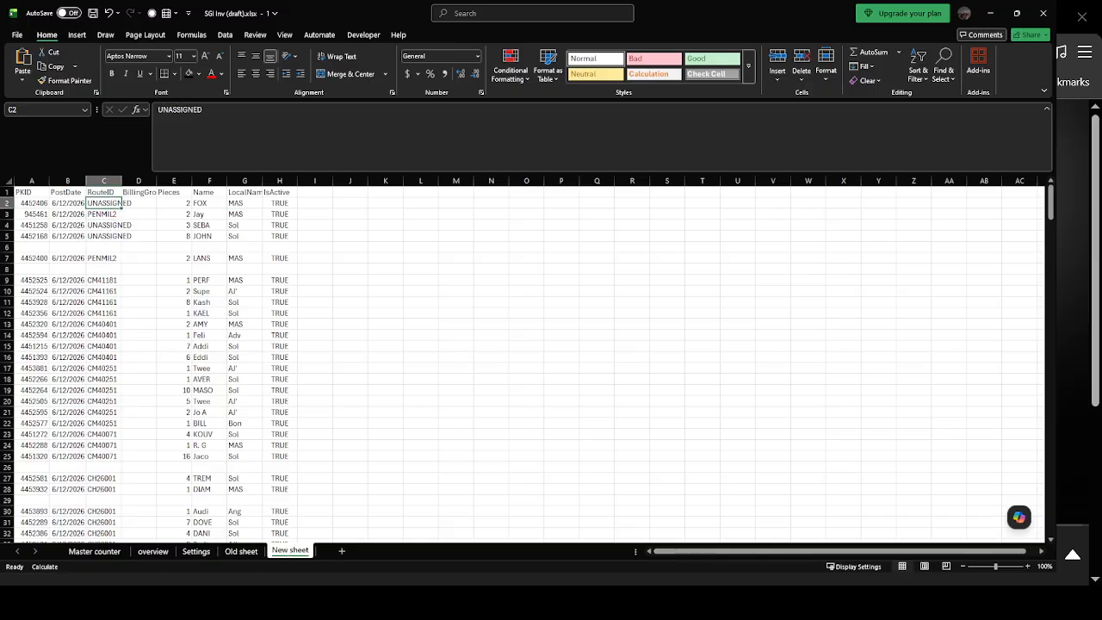
pyautogui.click(148, 555)
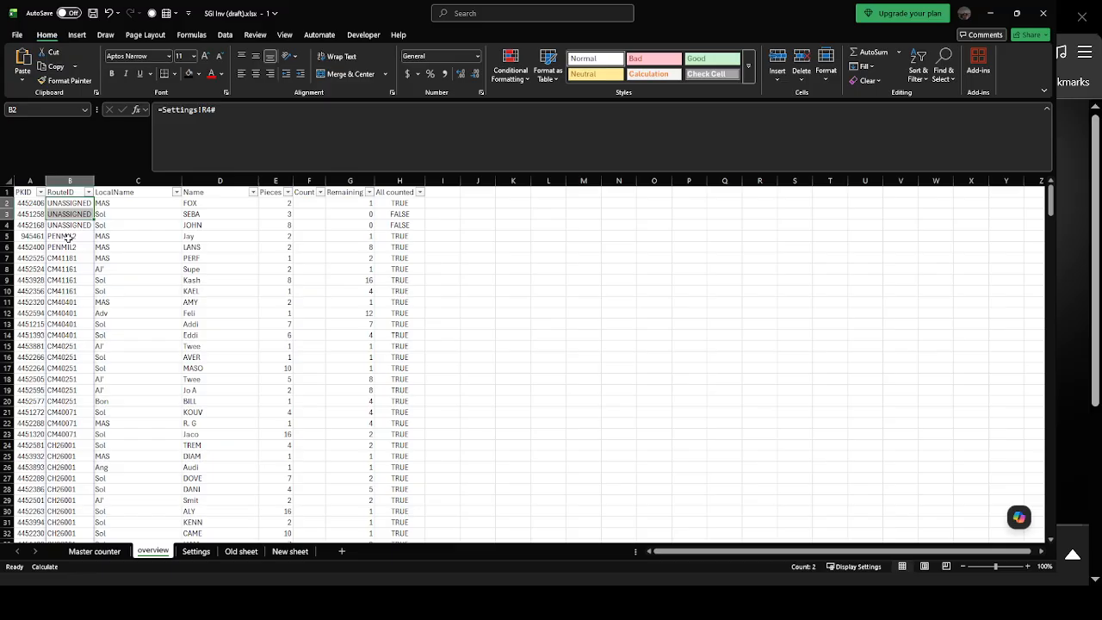
# Set Group by on the Settings sheet to Manual Sort.
pyautogui.click(198, 552)
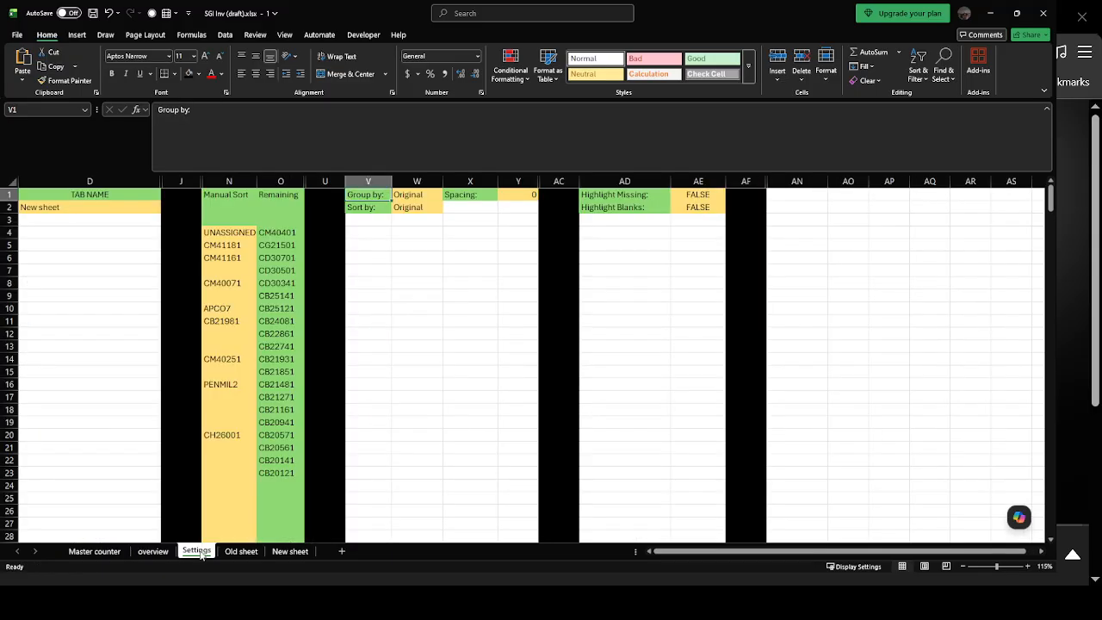
pyautogui.click(425, 197)
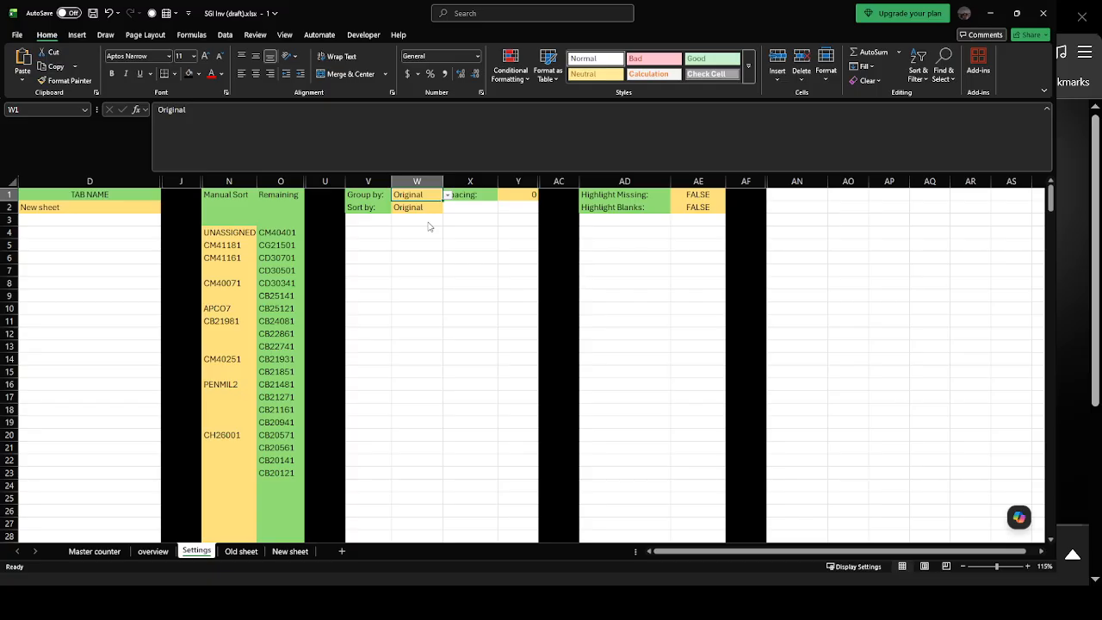
pyautogui.click(428, 223)
# Examine the first Manual Sort entries, UNASSIGNED and CM41181, and check the RouteID order on the overview sheet against them.
pyautogui.click(222, 235)
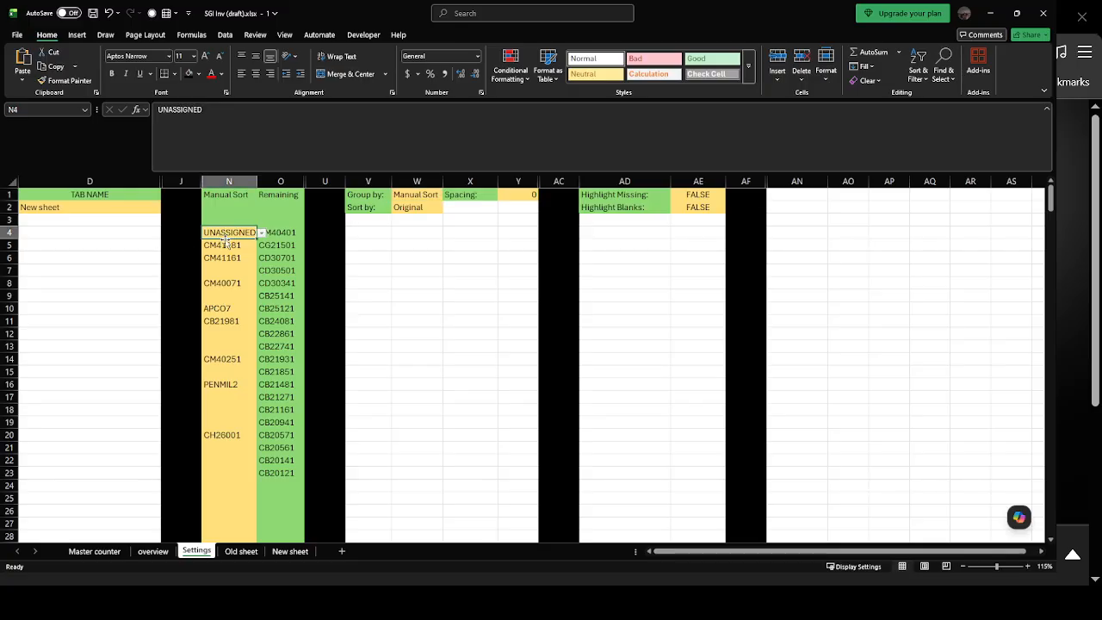
pyautogui.click(224, 245)
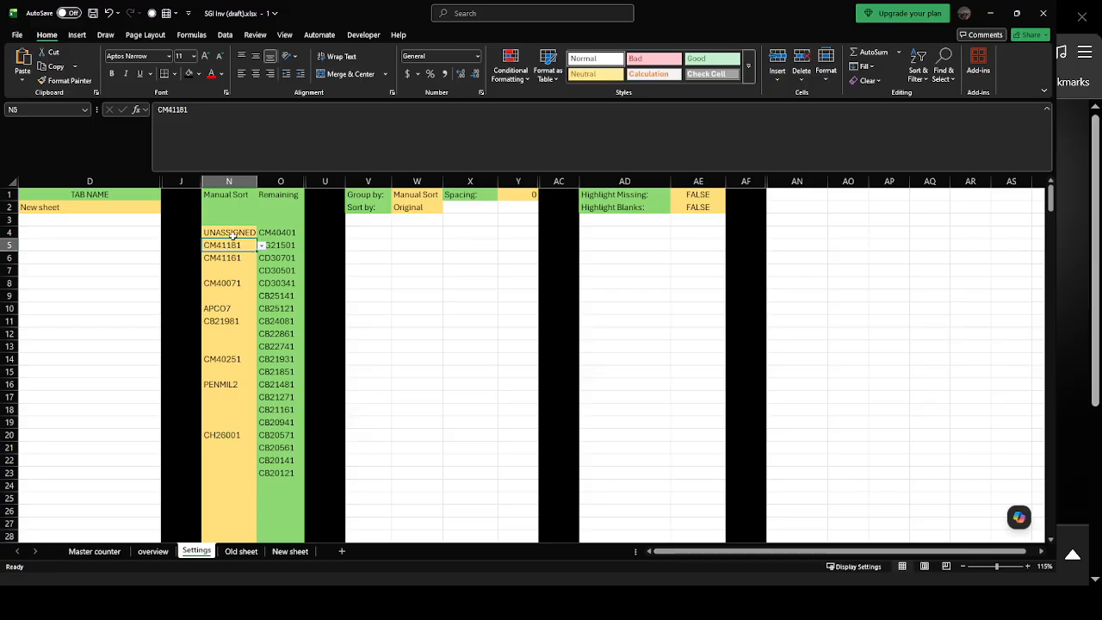
pyautogui.click(232, 233)
pyautogui.click(235, 245)
pyautogui.click(155, 551)
pyautogui.moveTo(86, 204); pyautogui.dragTo(78, 212)
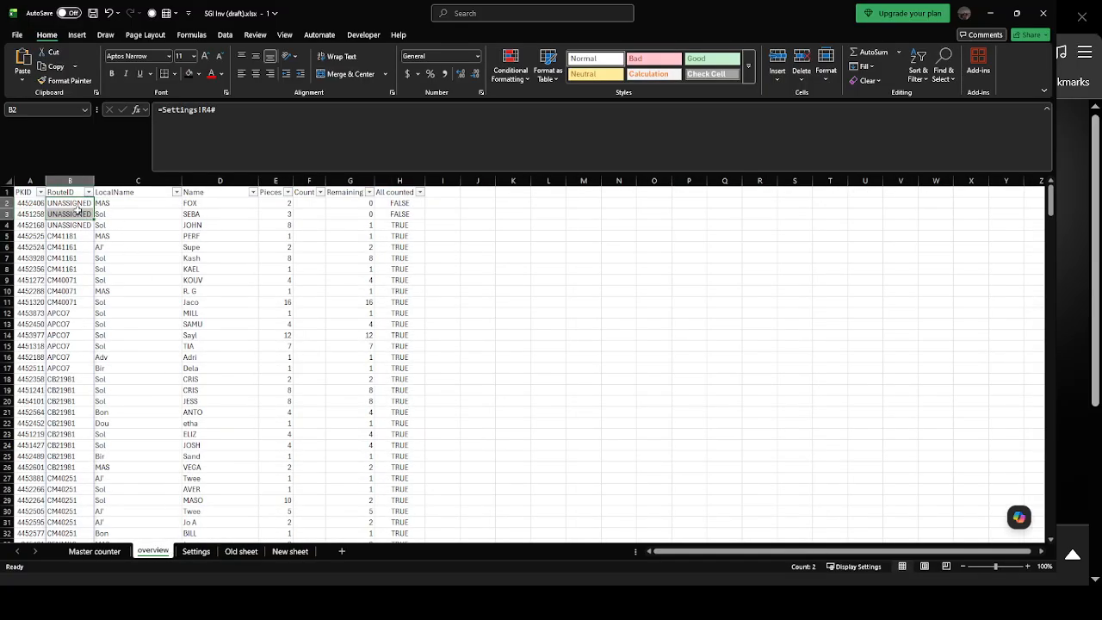
# Set Spacing to 1 on the Settings sheet and check the gaps between RouteID groups on the overview sheet.
pyautogui.click(74, 203)
pyautogui.click(212, 552)
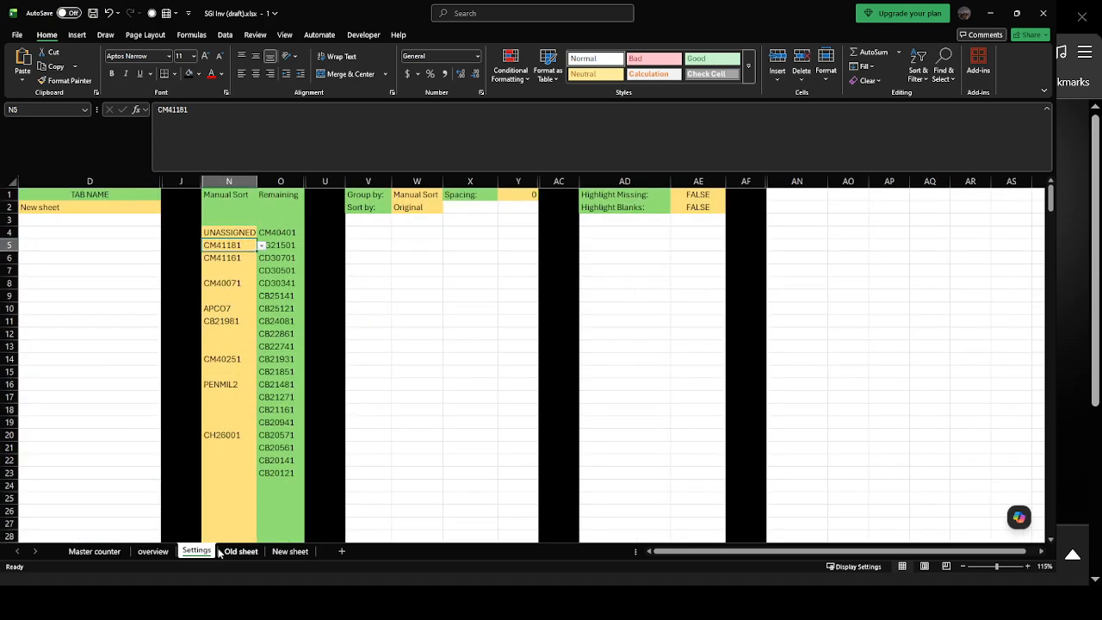
pyautogui.click(509, 198)
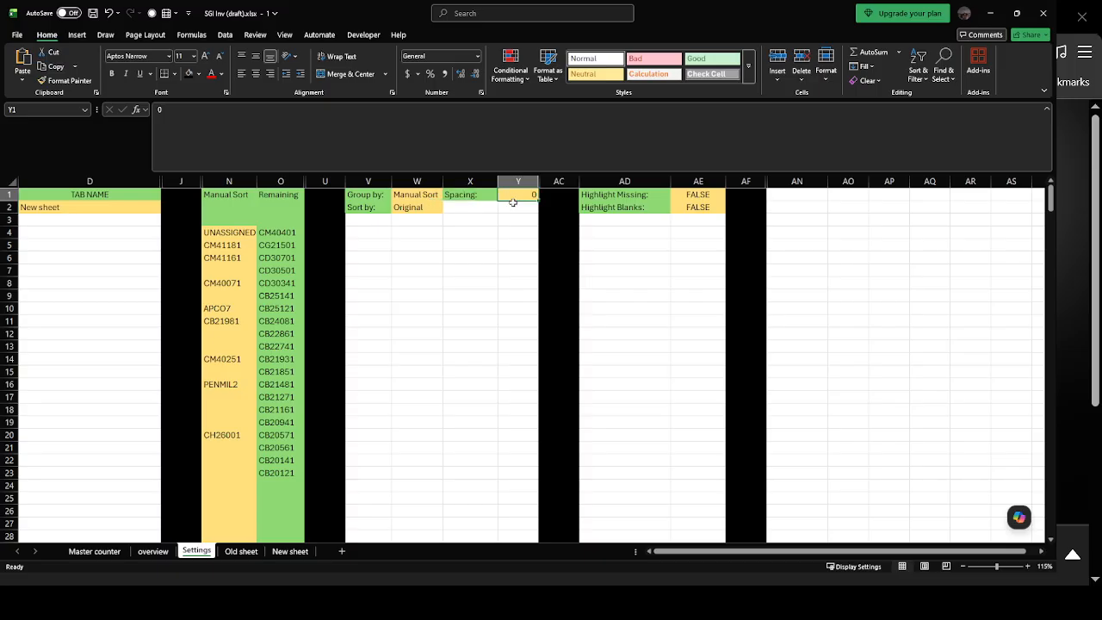
pyautogui.write('1')
pyautogui.press('Return')
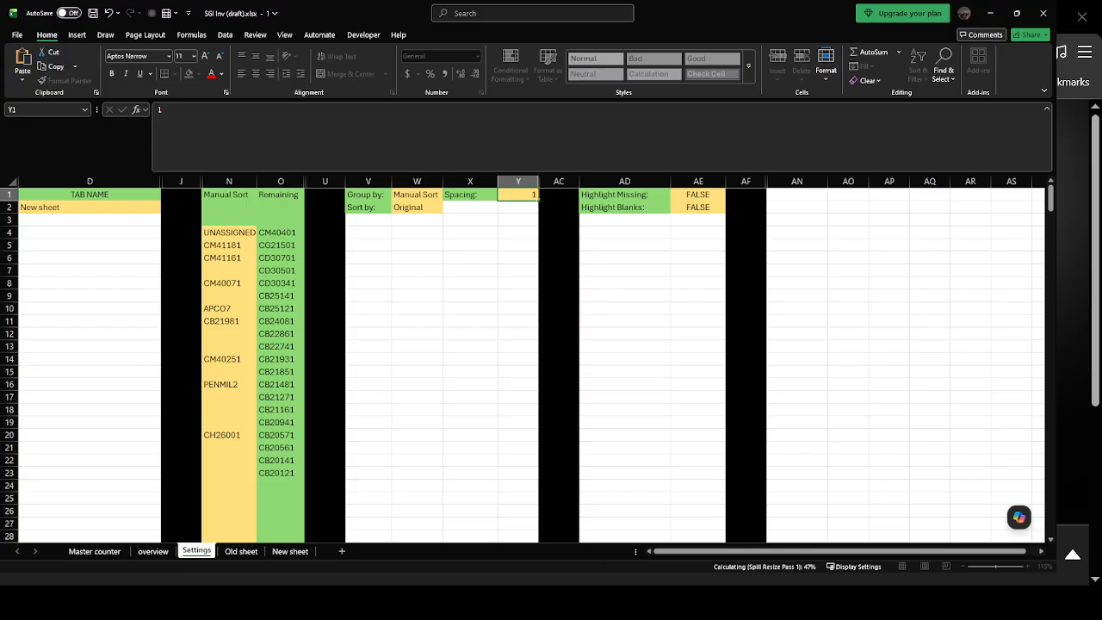
pyautogui.click(153, 551)
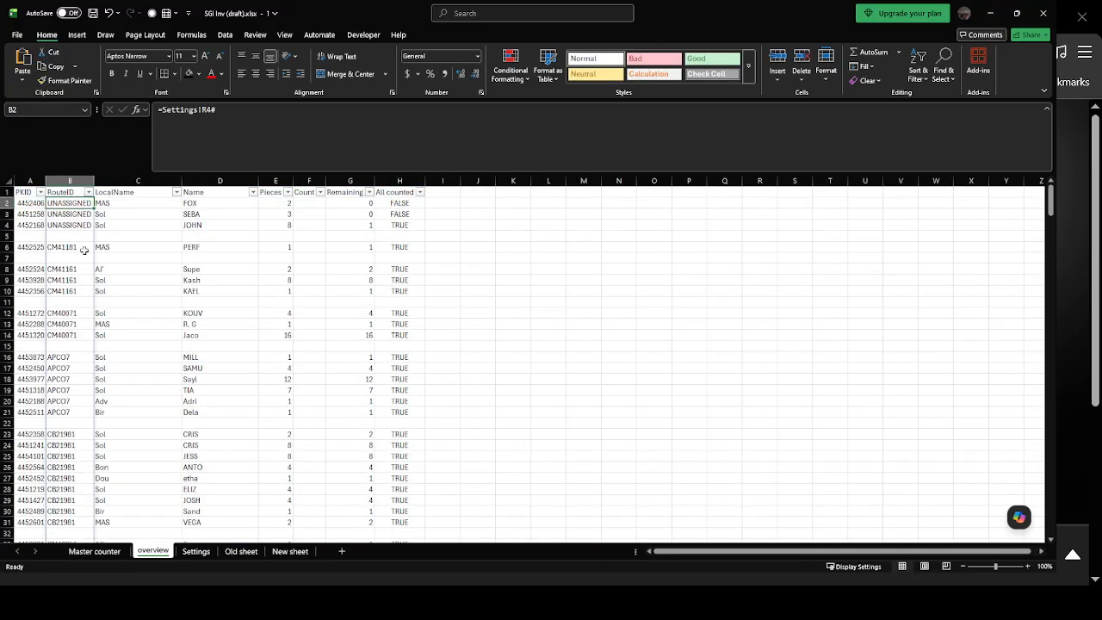
# Set Highlight Blanks to TRUE on the Settings sheet and view the spacer rows on the overview sheet.
pyautogui.click(212, 553)
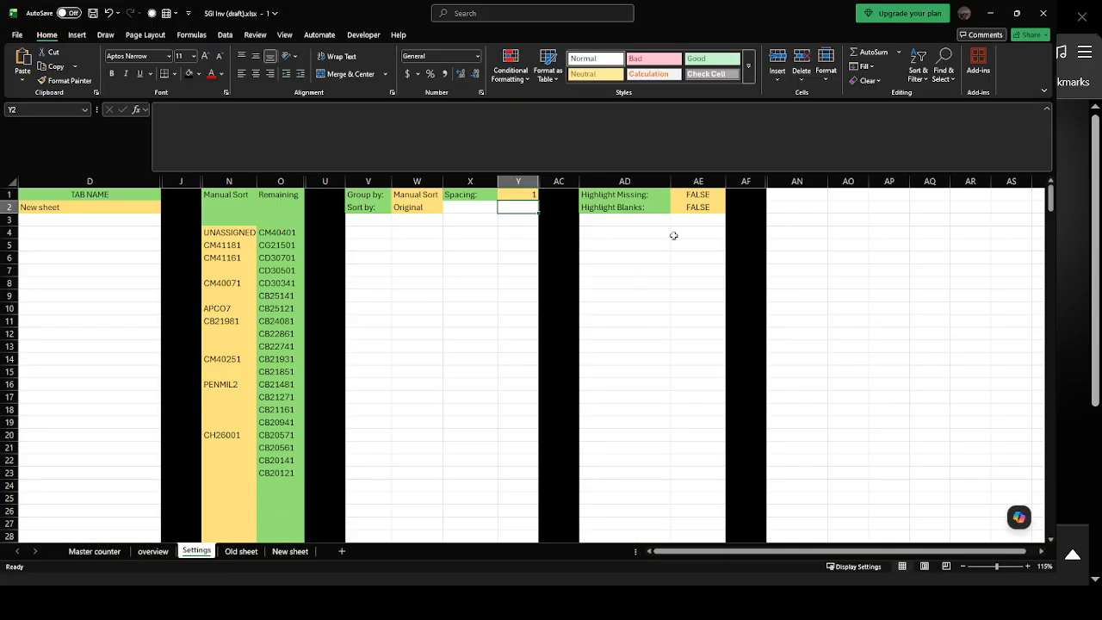
pyautogui.click(704, 210)
pyautogui.click(730, 210)
pyautogui.click(702, 222)
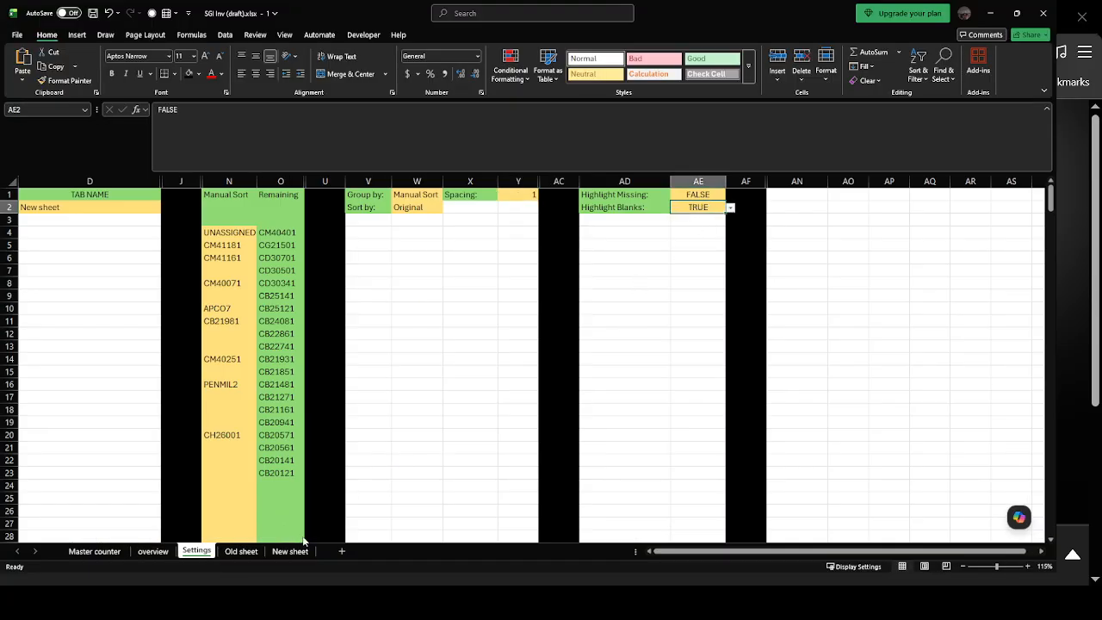
pyautogui.click(153, 551)
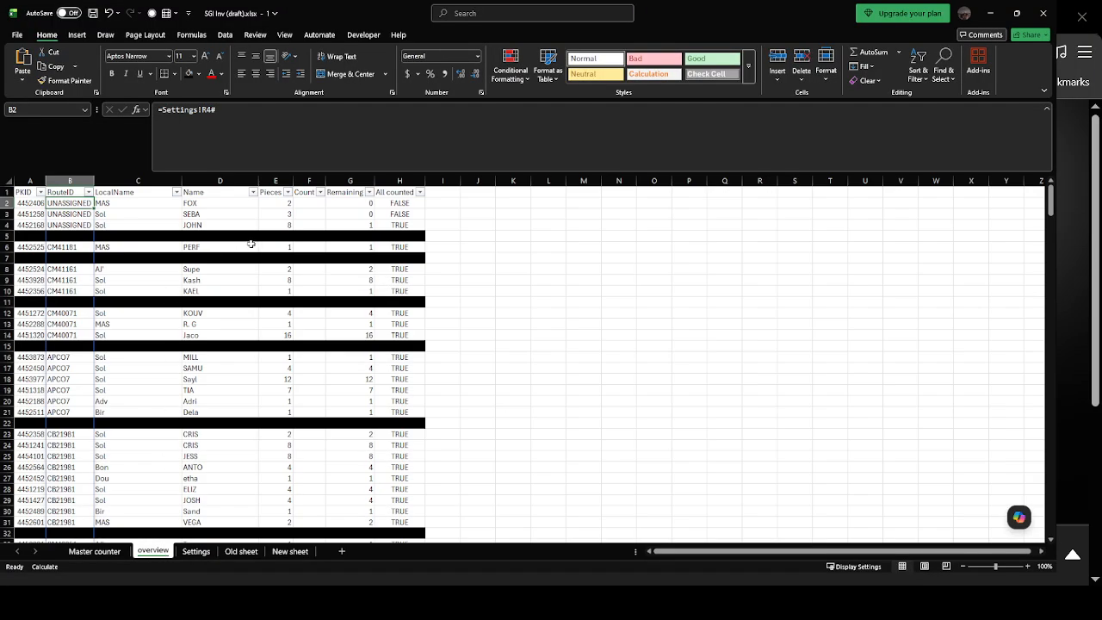
# Review the Settings blocks from Manual Sort to the highlight options, and match the TAB NAME entry with the New sheet tab.
pyautogui.click(200, 554)
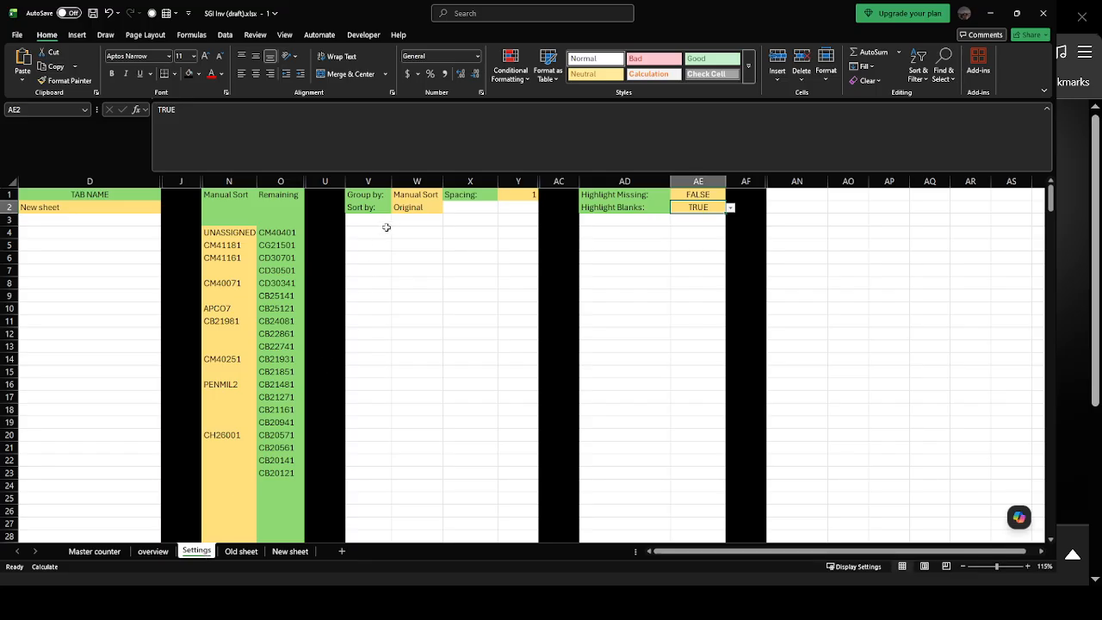
pyautogui.click(409, 198)
pyautogui.moveTo(242, 190); pyautogui.dragTo(774, 284)
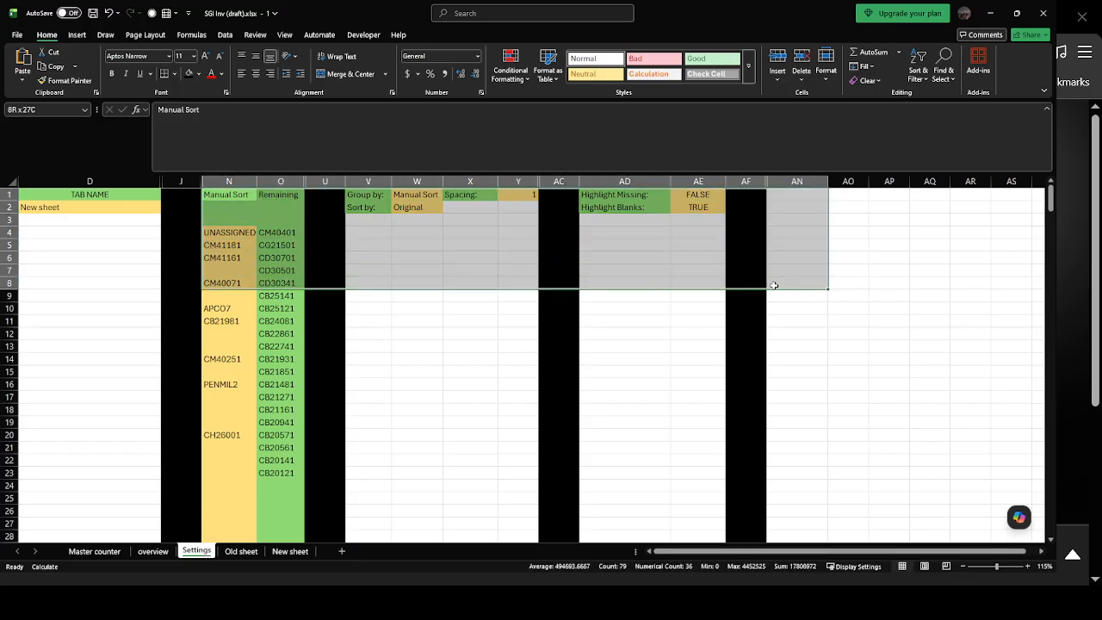
pyautogui.click(128, 256)
pyautogui.click(111, 207)
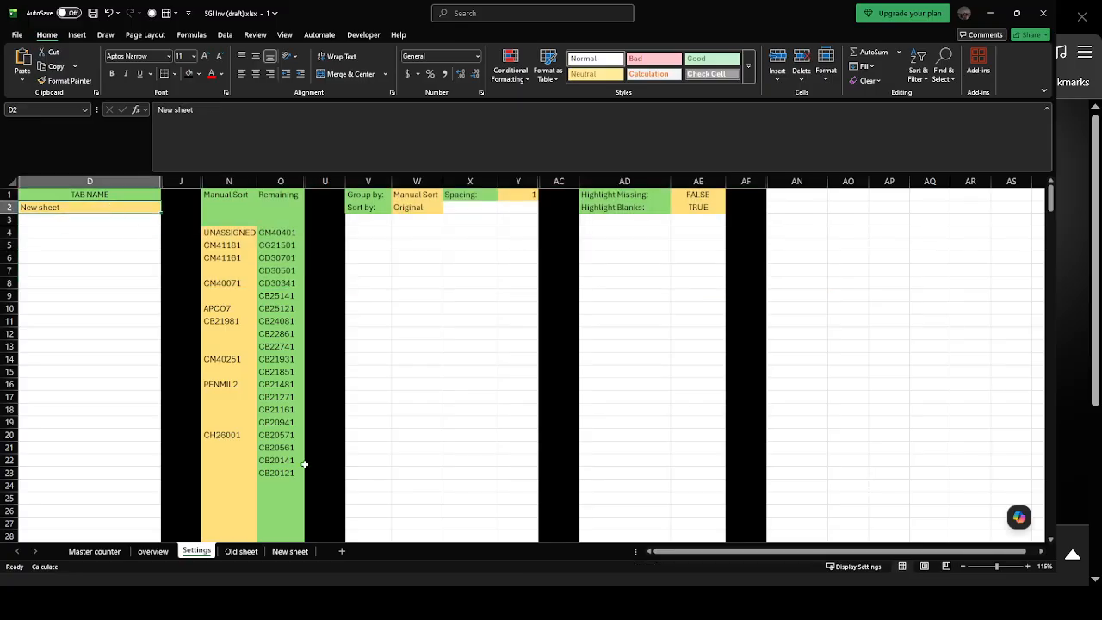
pyautogui.click(295, 553)
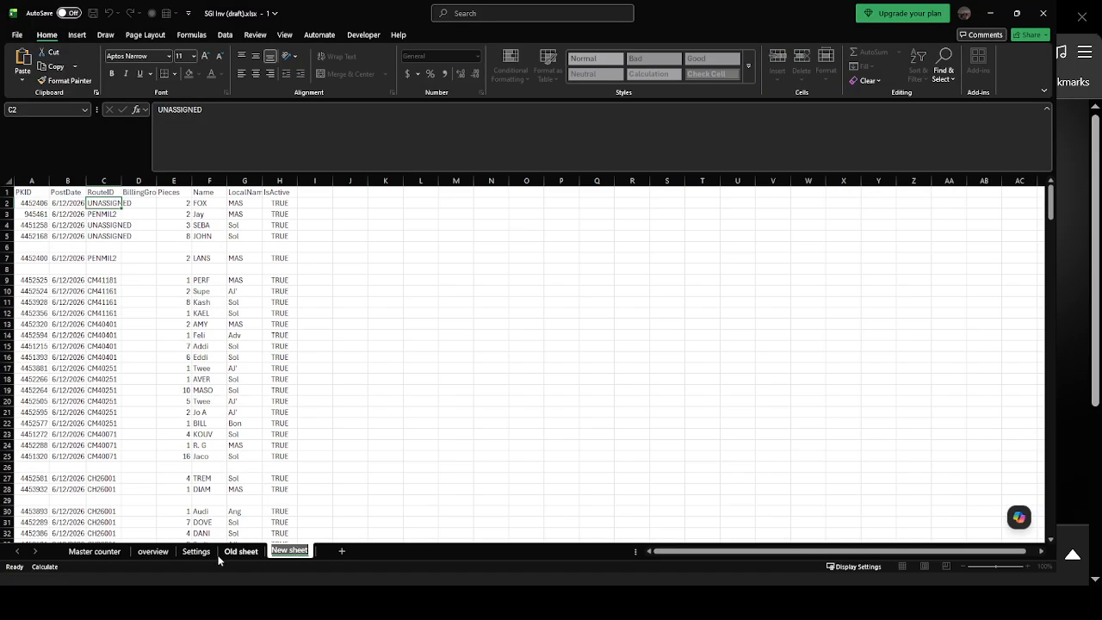
pyautogui.click(197, 550)
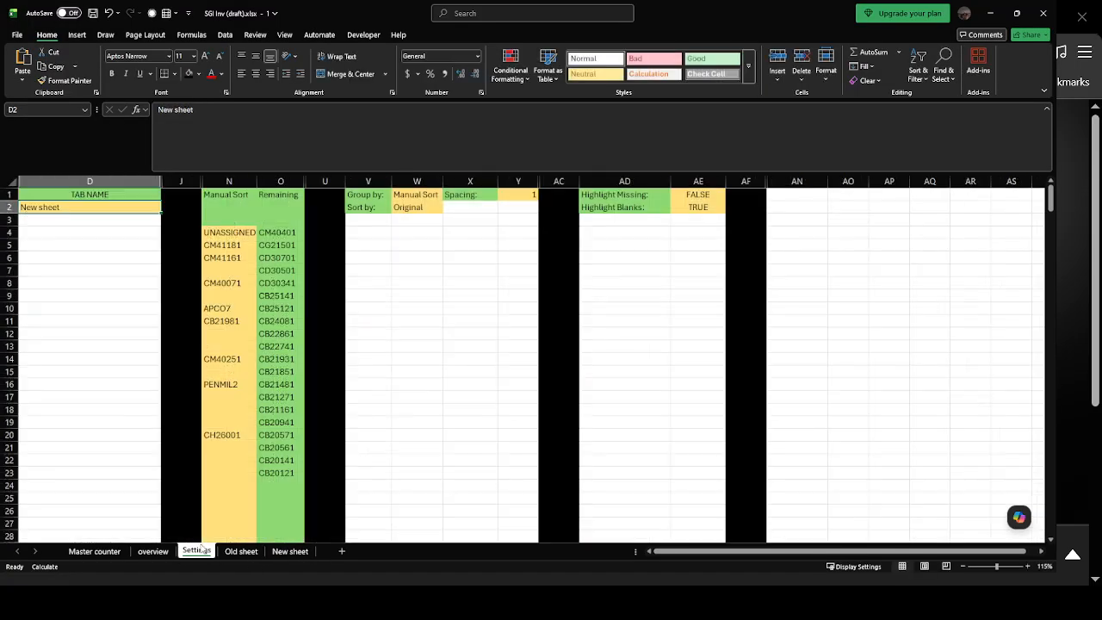
# Examine the RouteID groups and separator rows down the overview sheet, and compare them with the RouteID order on New sheet, including PENMIL2.
pyautogui.click(151, 552)
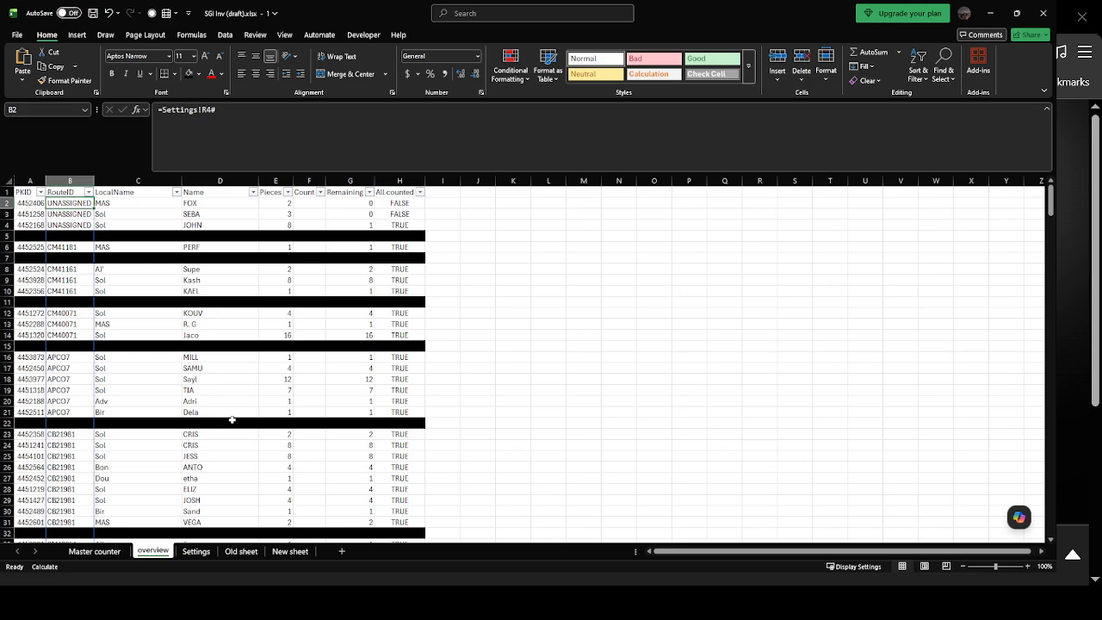
pyautogui.scroll(-17, 142, 281)
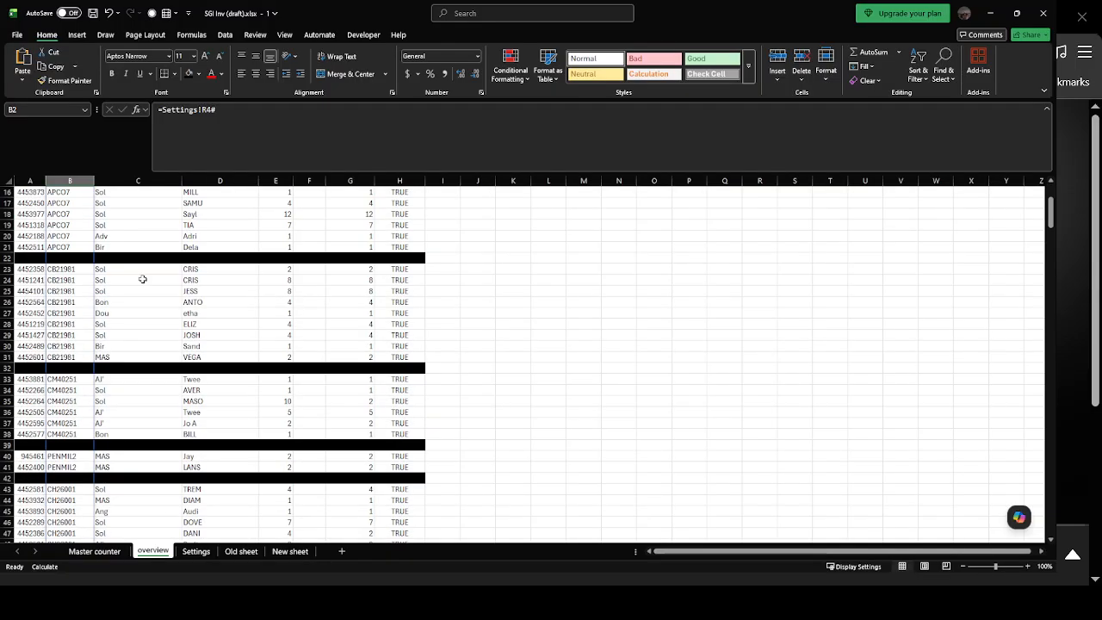
pyautogui.scroll(-20, 148, 291)
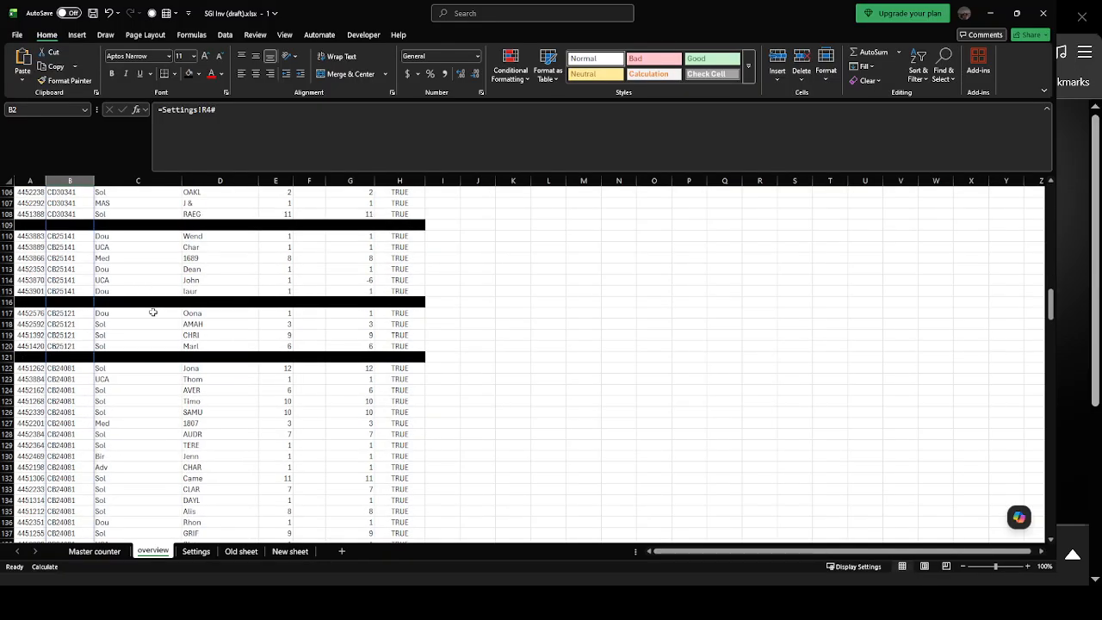
pyautogui.scroll(17, 258, 388)
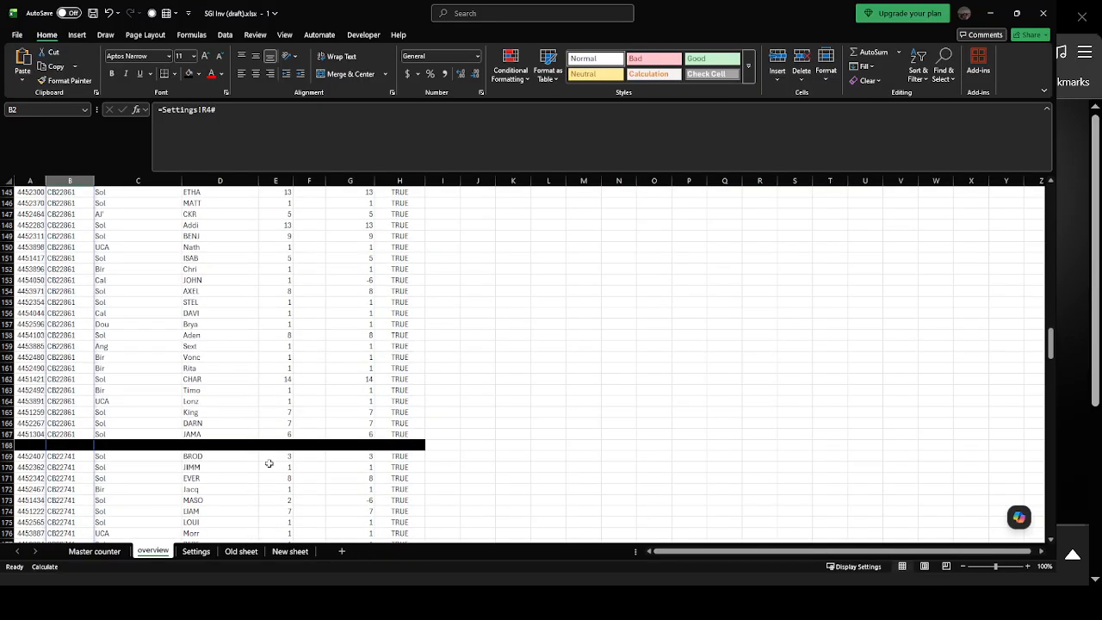
pyautogui.click(196, 552)
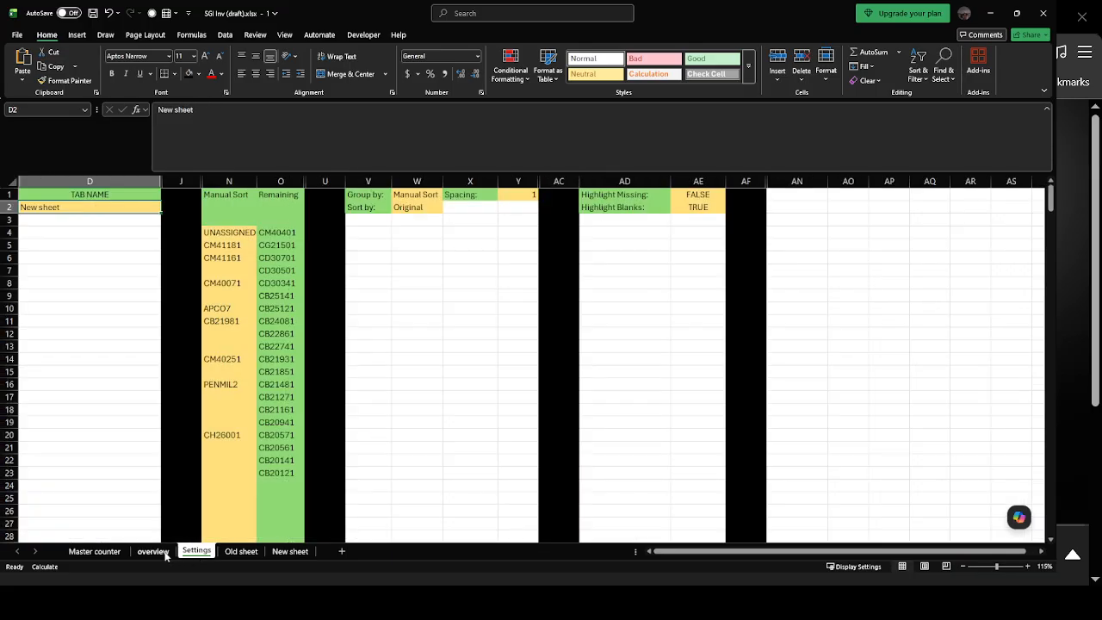
pyautogui.click(287, 552)
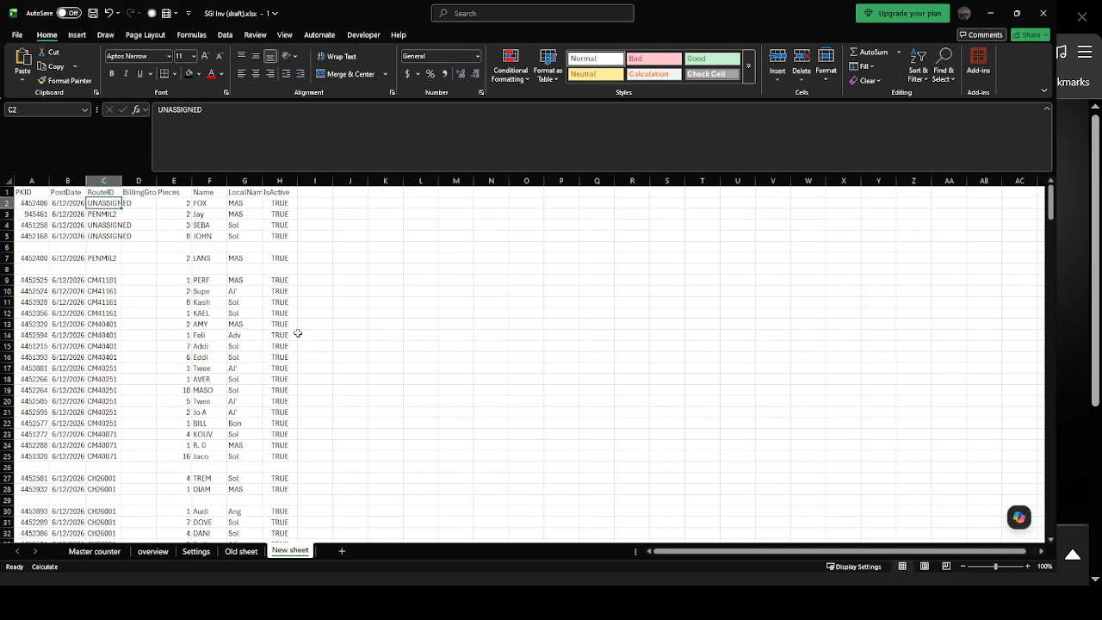
pyautogui.click(101, 216)
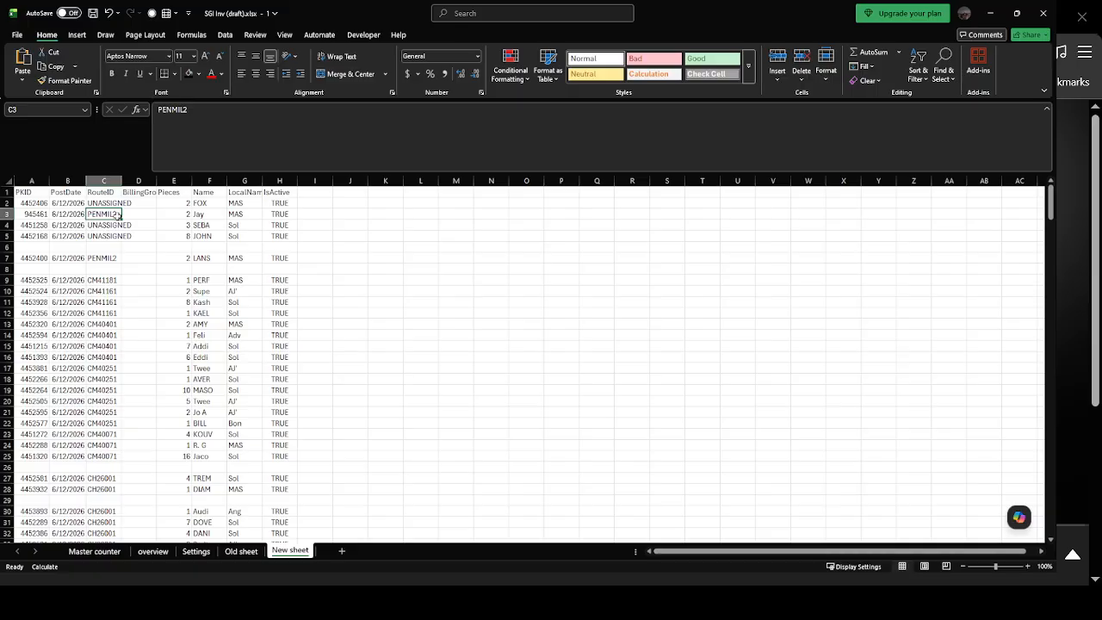
pyautogui.click(194, 552)
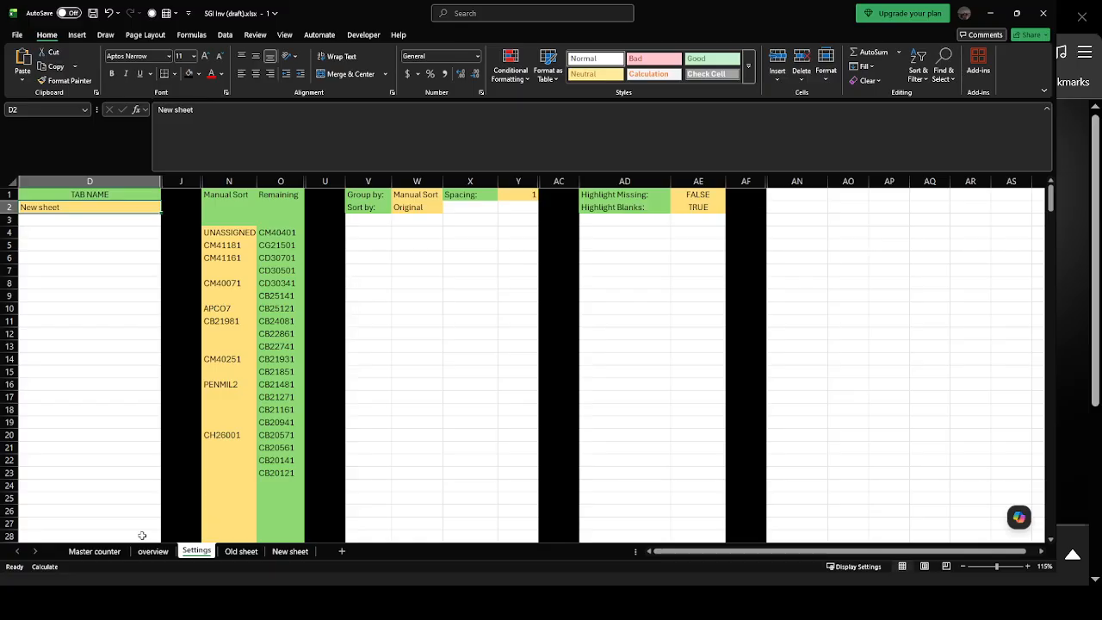
# Examine the name entries on the Master counter sheet, and check the Remaining column for the first UNASSIGNED row on the overview sheet.
pyautogui.click(94, 551)
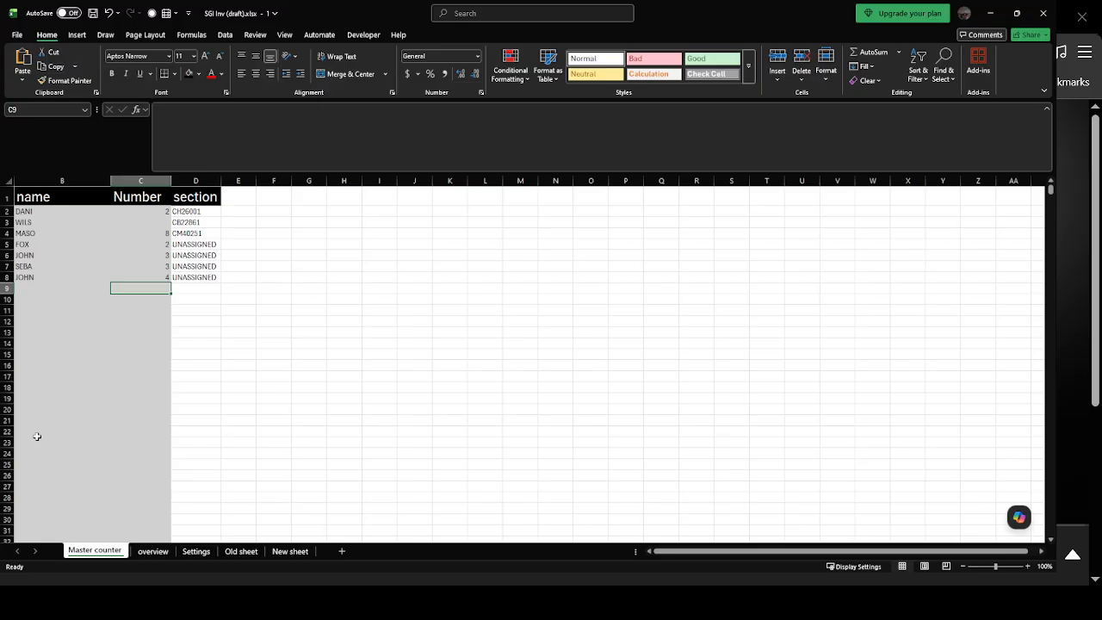
pyautogui.click(49, 222)
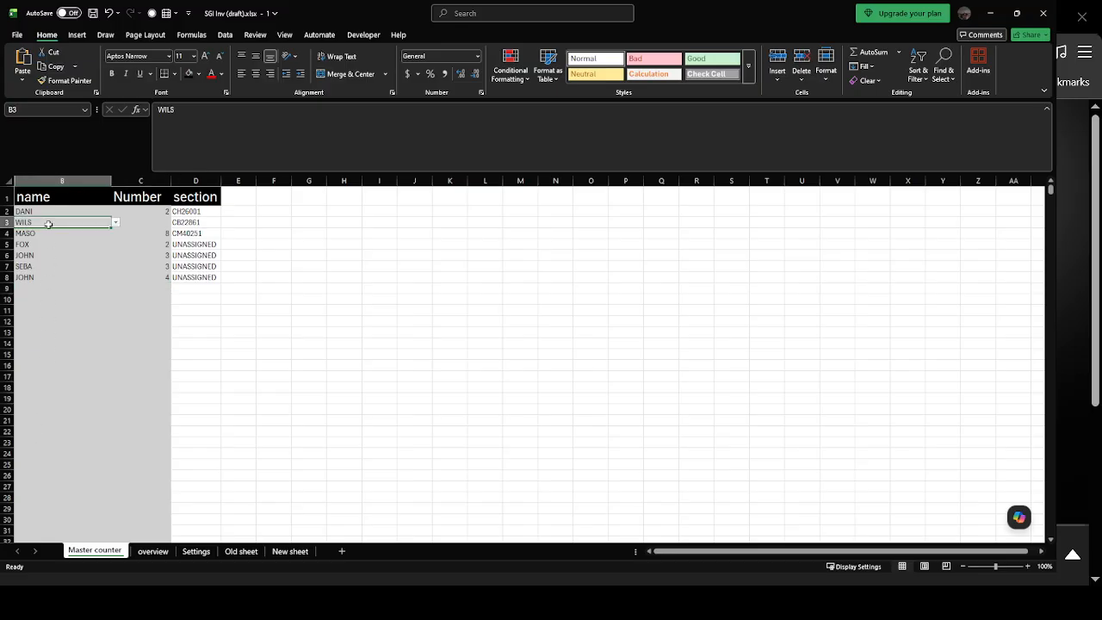
pyautogui.click(46, 233)
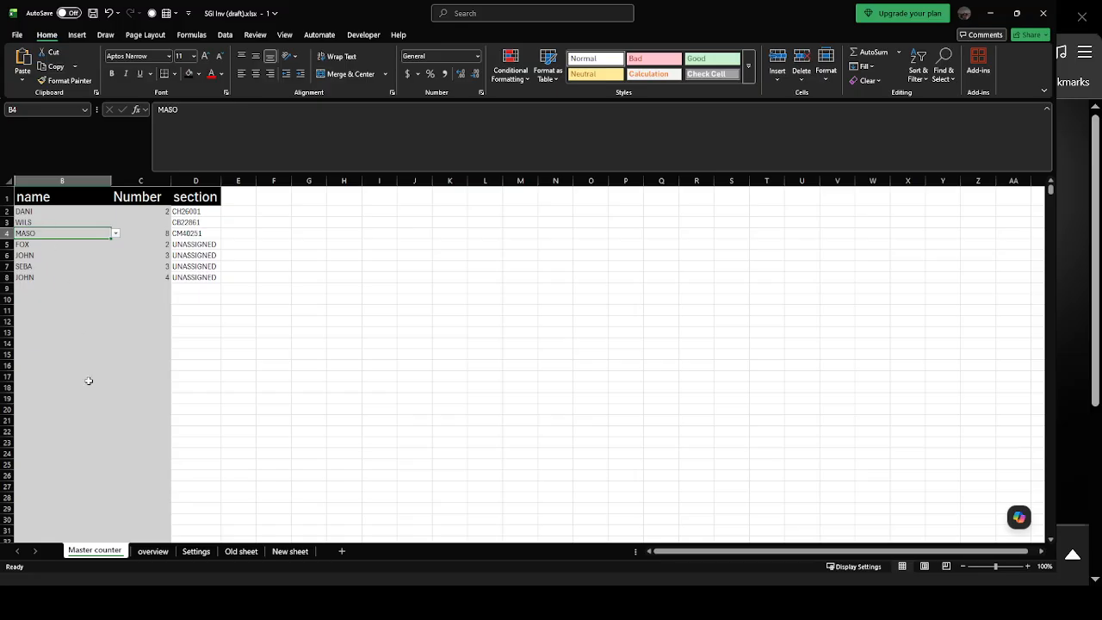
pyautogui.click(150, 557)
pyautogui.scroll(20, 380, 270)
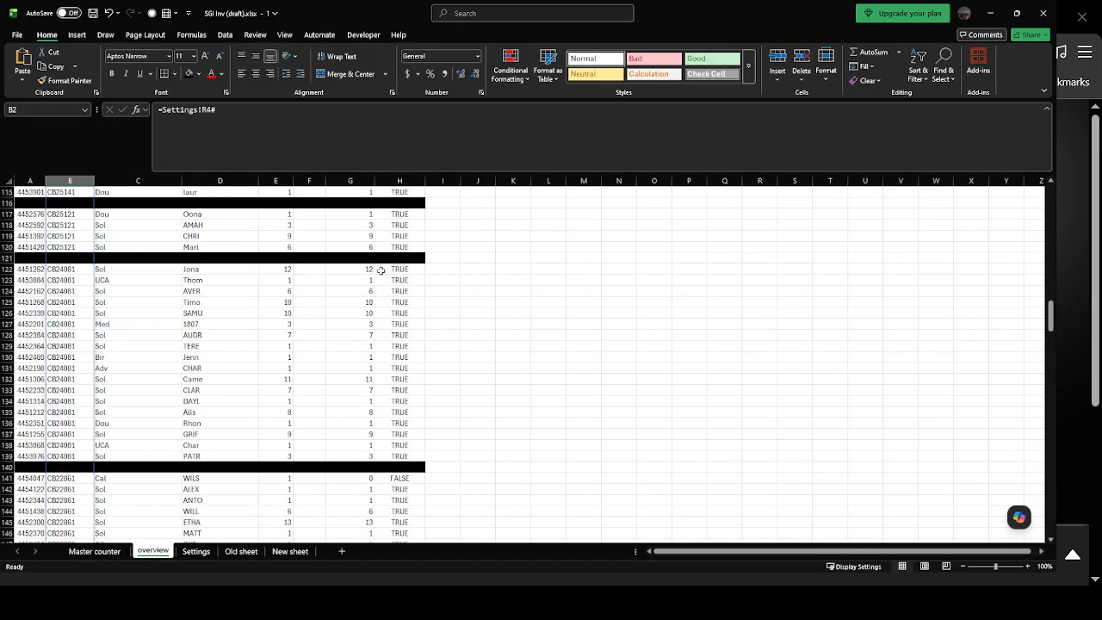
pyautogui.scroll(1, 380, 270)
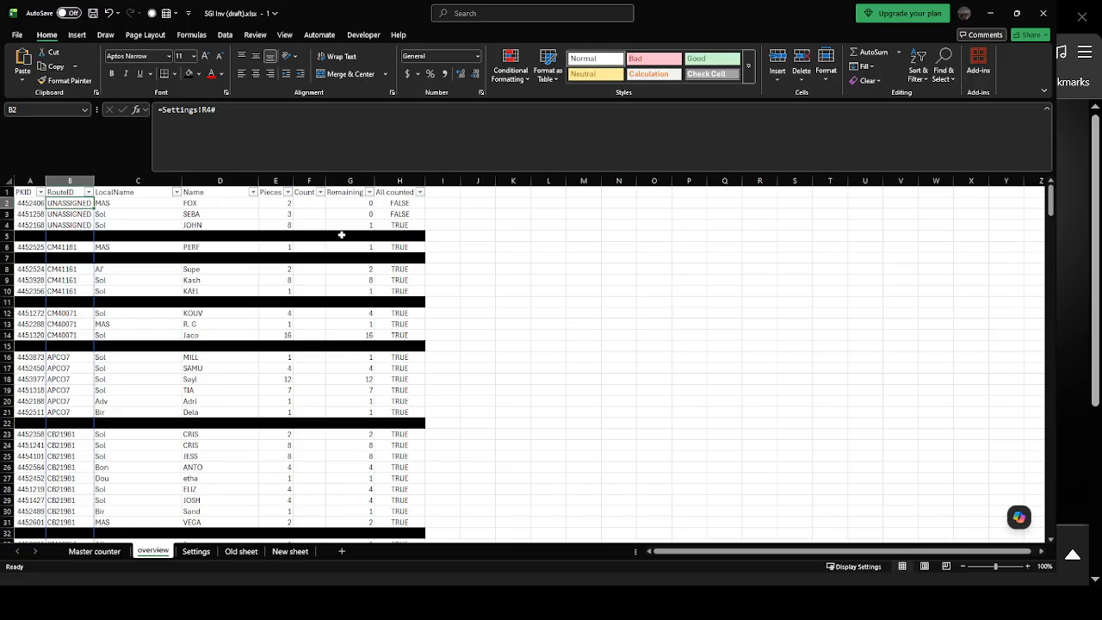
pyautogui.click(238, 204)
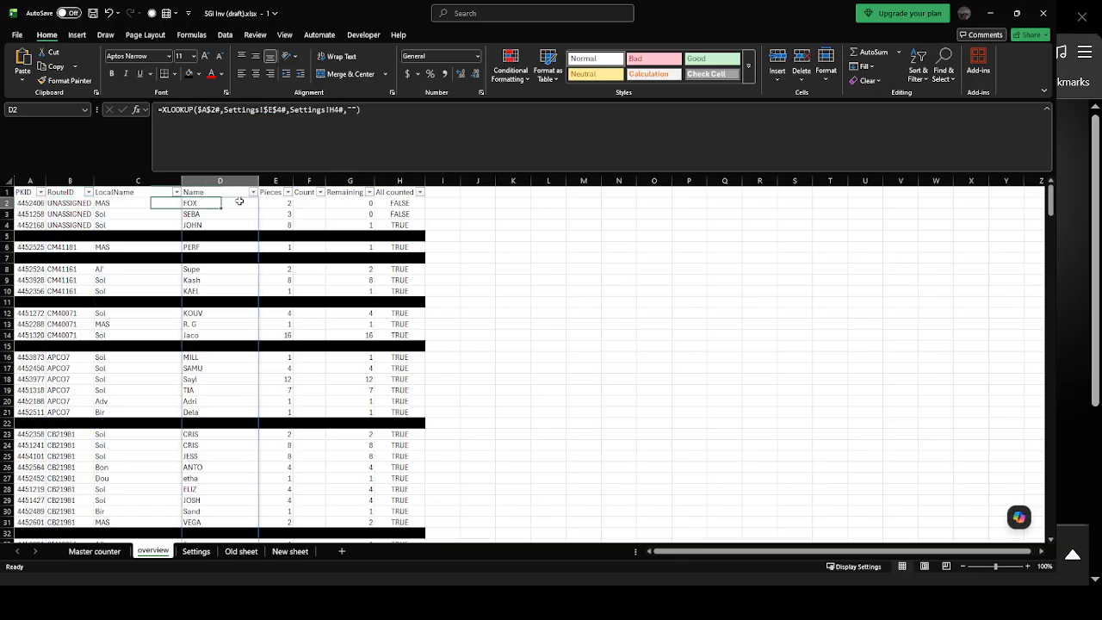
pyautogui.click(360, 204)
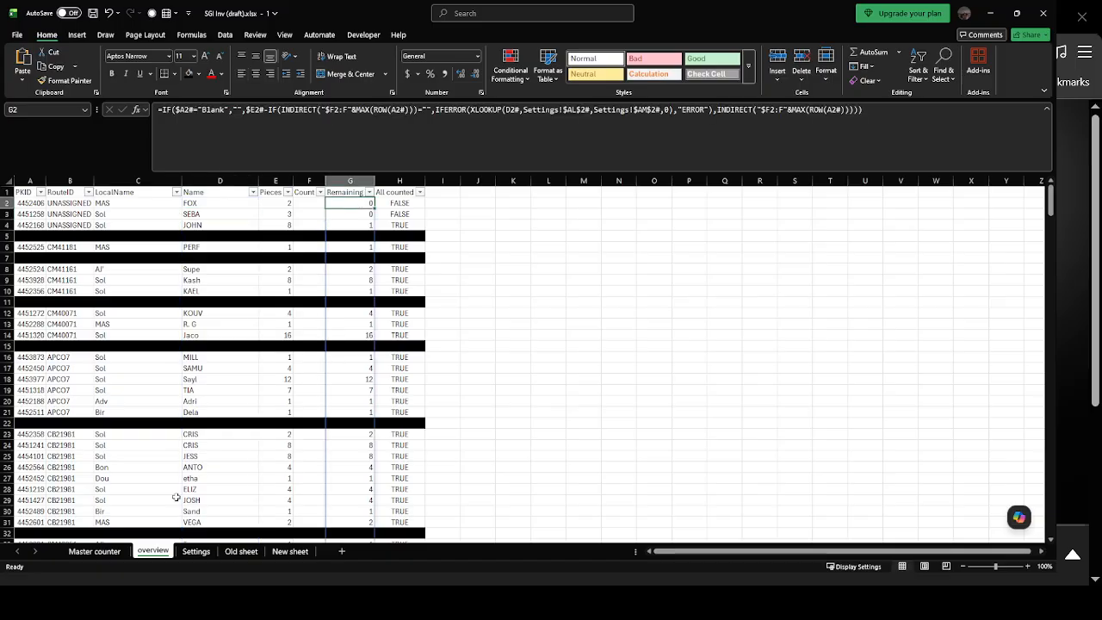
# Compare the Number values of the UNASSIGNED entries on the Master counter sheet with the Pieces column for the same section on the overview sheet.
pyautogui.click(94, 551)
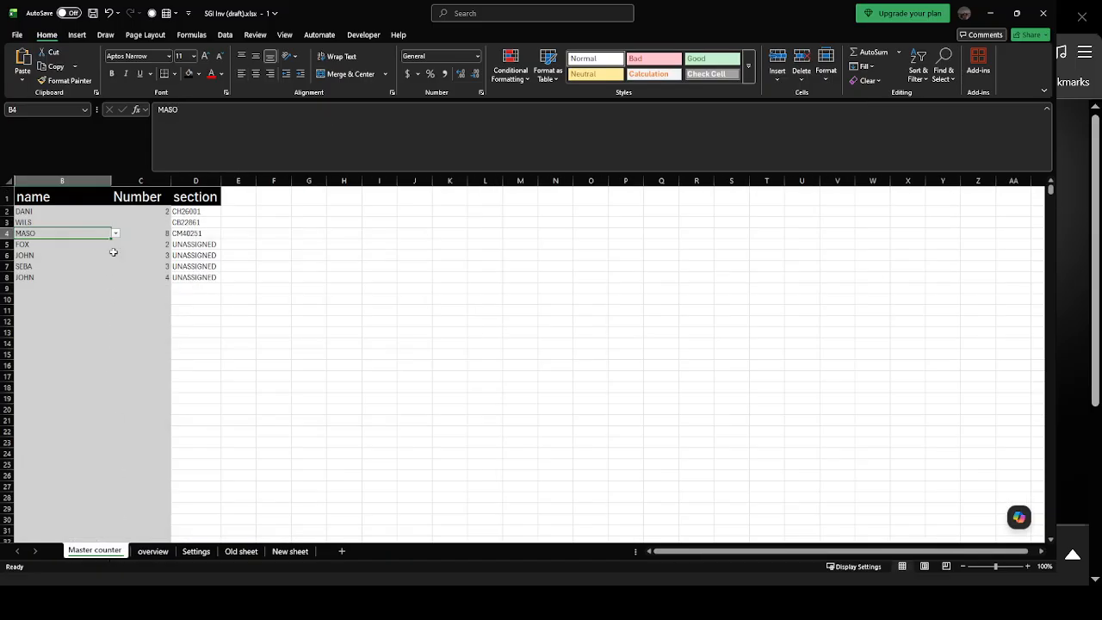
pyautogui.click(34, 247)
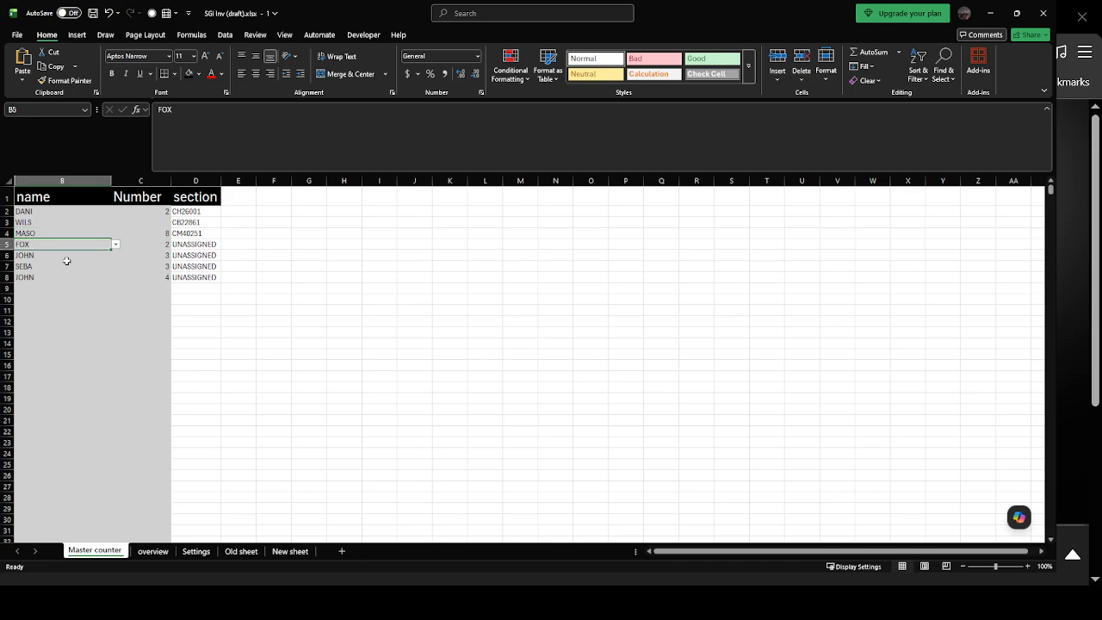
pyautogui.click(145, 247)
pyautogui.click(41, 266)
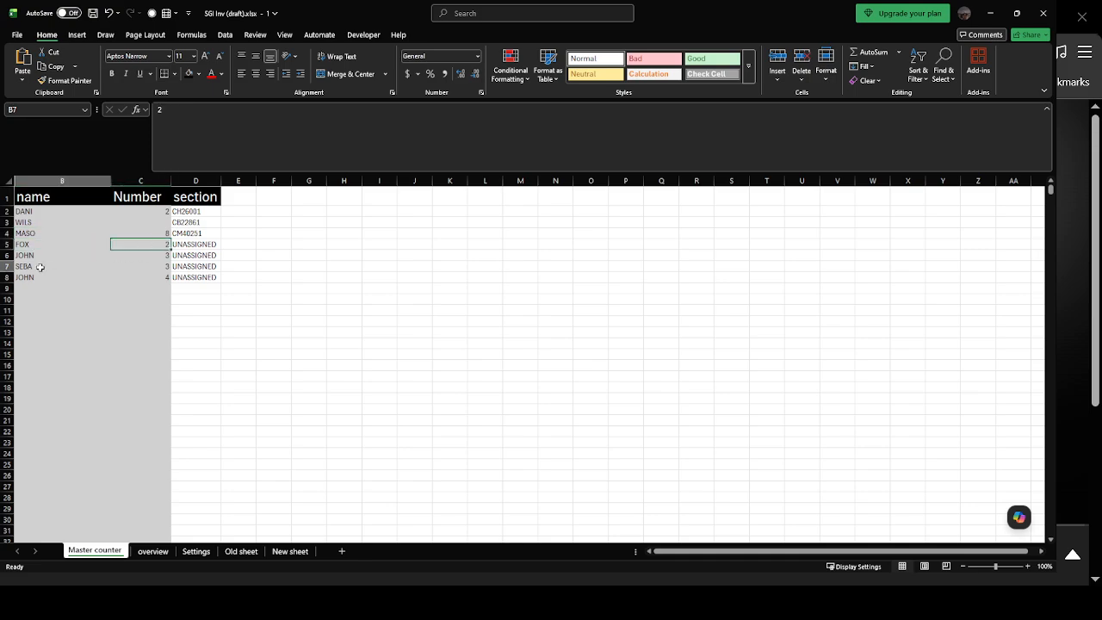
pyautogui.click(169, 267)
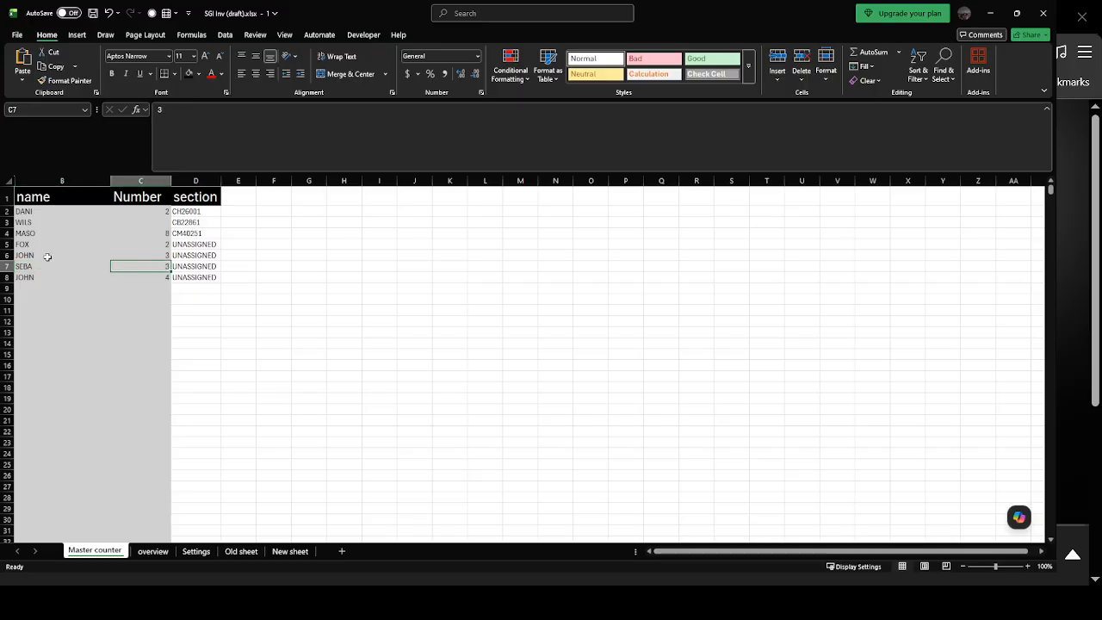
pyautogui.click(45, 256)
pyautogui.click(134, 254)
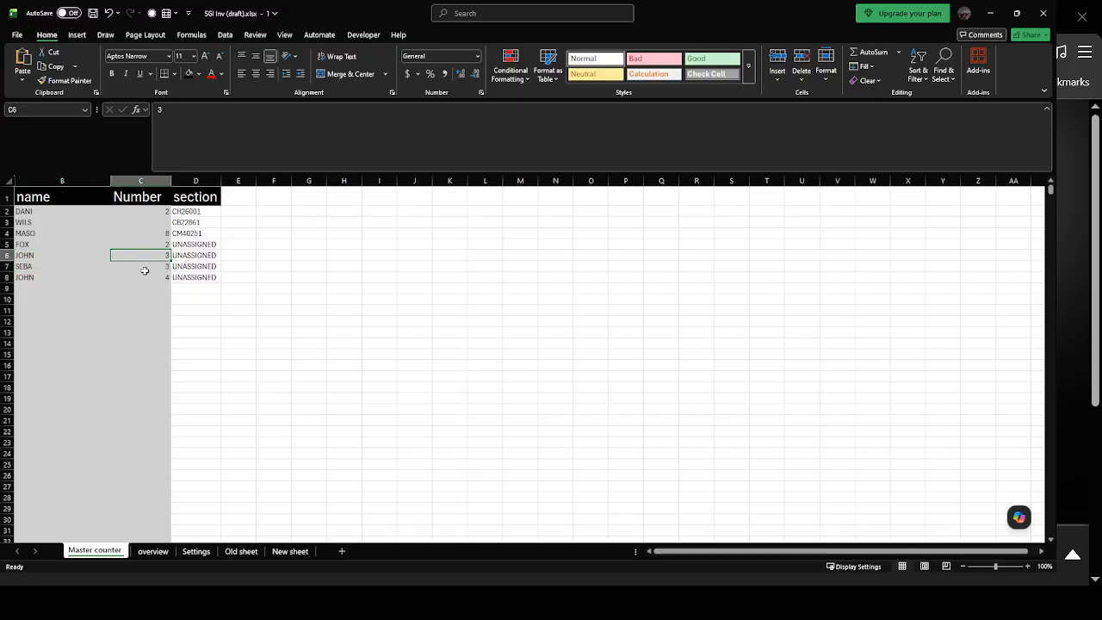
pyautogui.click(139, 277)
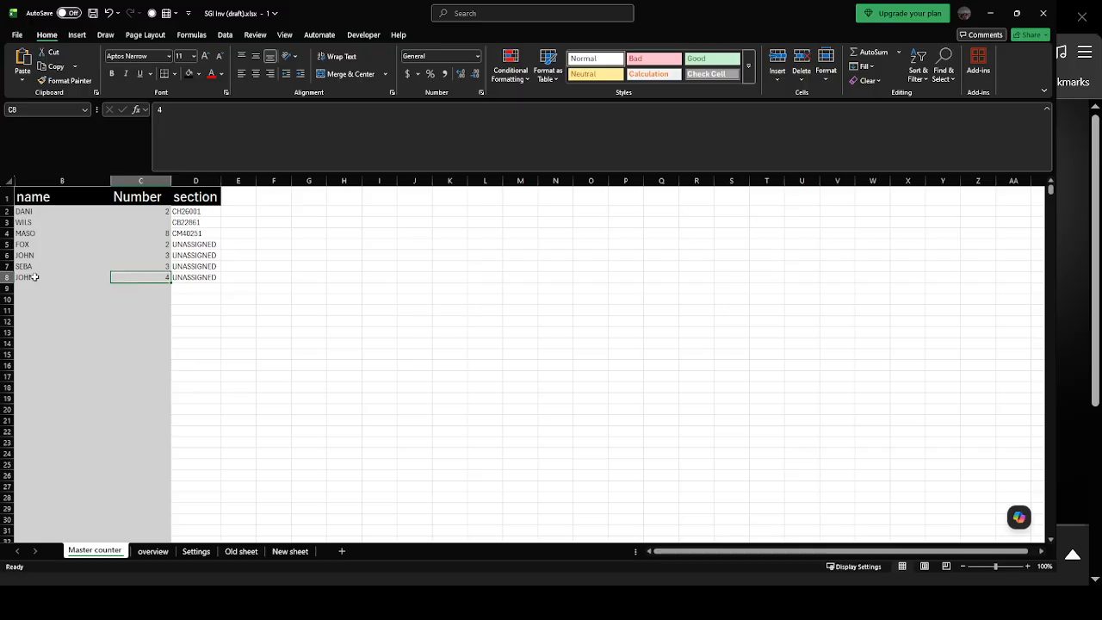
pyautogui.click(152, 552)
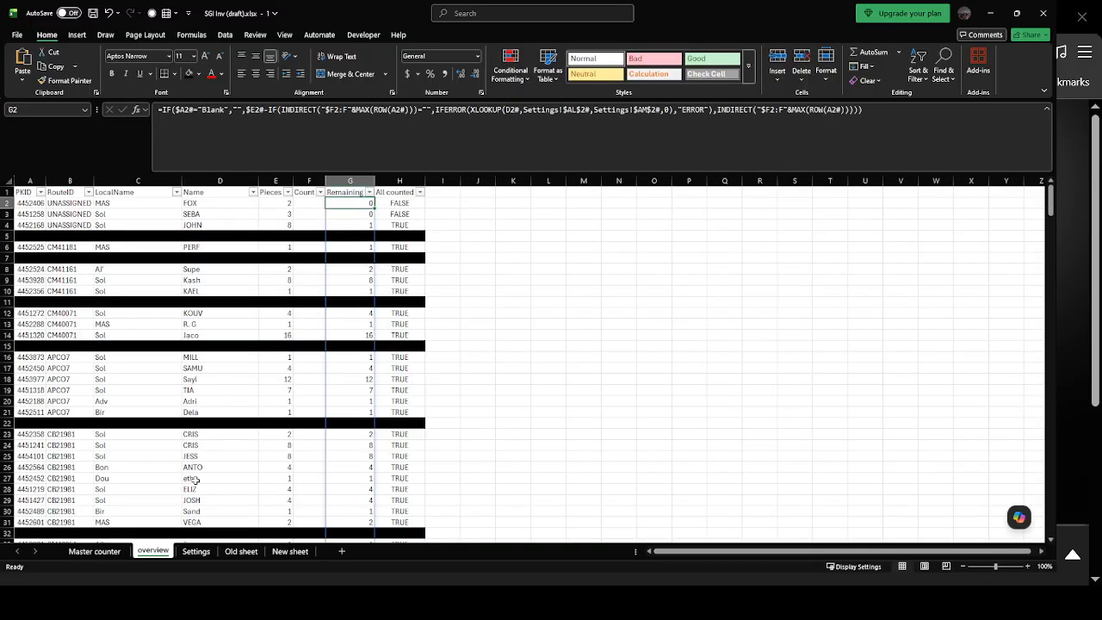
pyautogui.click(289, 225)
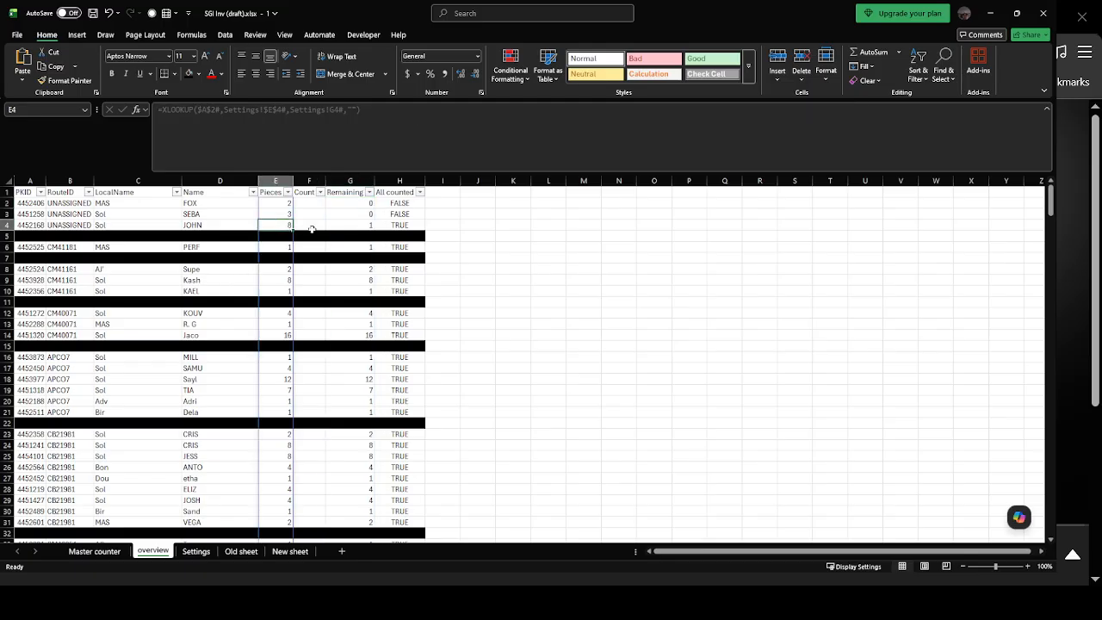
# Set Highlight Missing to TRUE on the Settings sheet and return to the overview sheet.
pyautogui.click(351, 223)
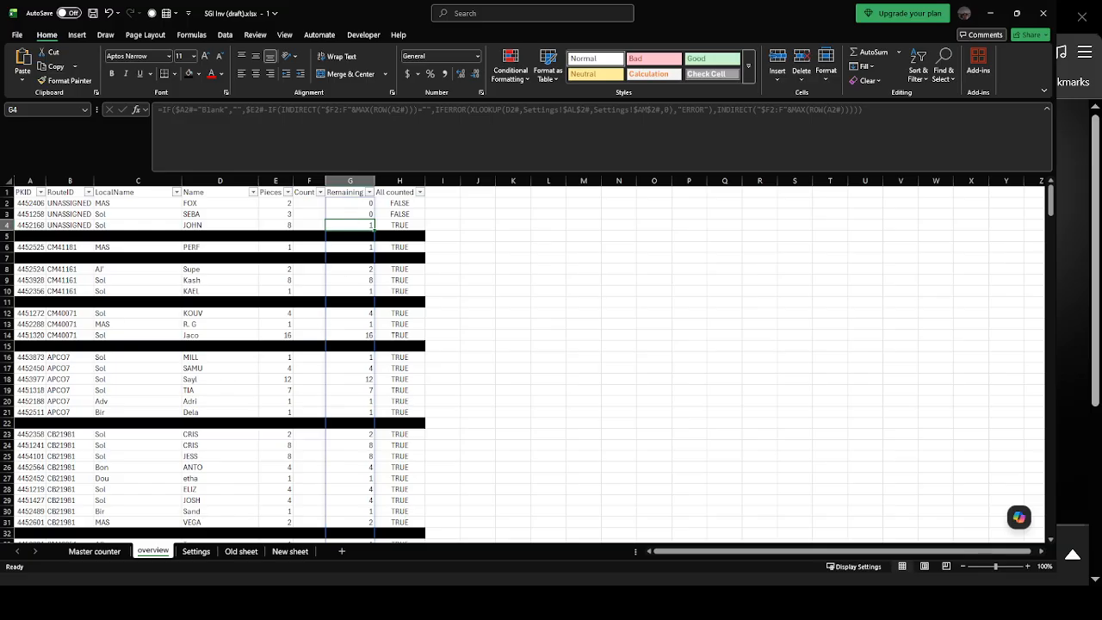
pyautogui.click(198, 551)
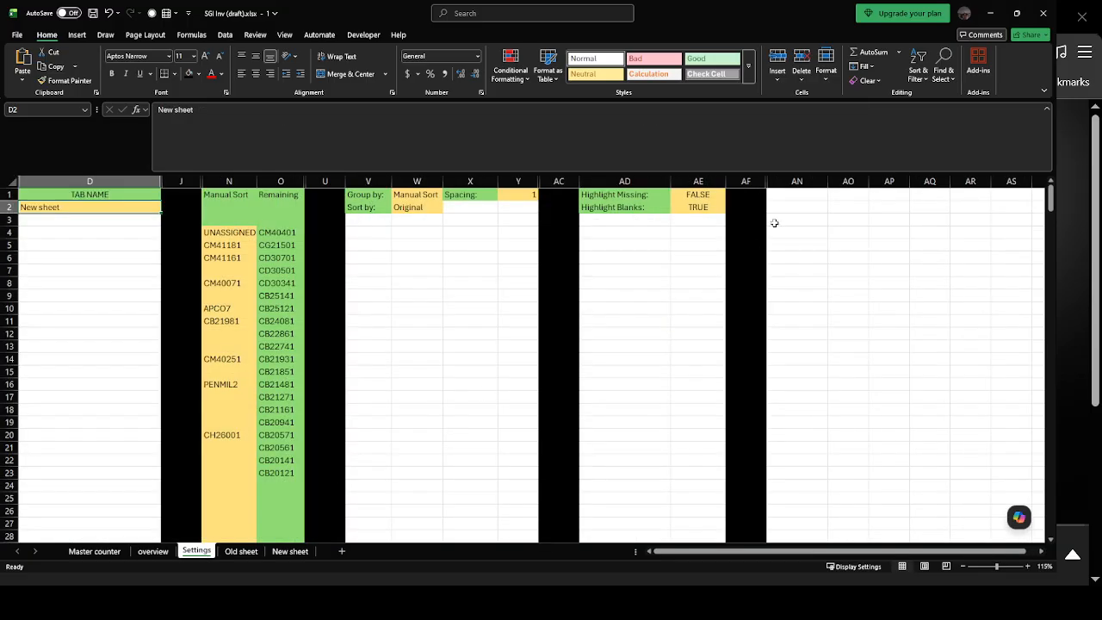
pyautogui.click(706, 197)
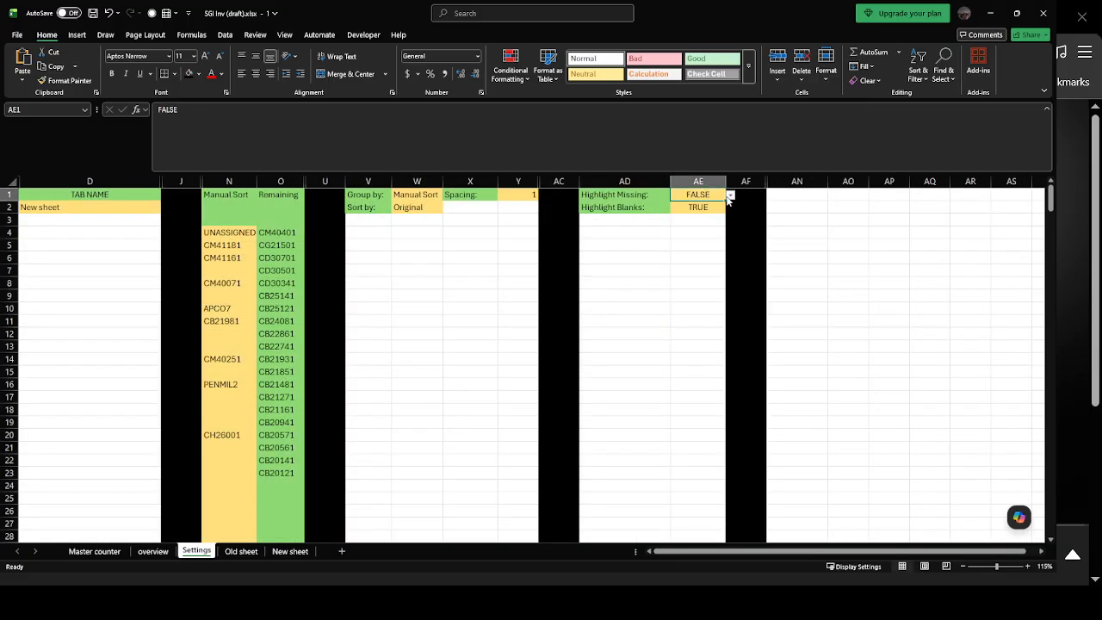
pyautogui.click(684, 212)
pyautogui.click(143, 552)
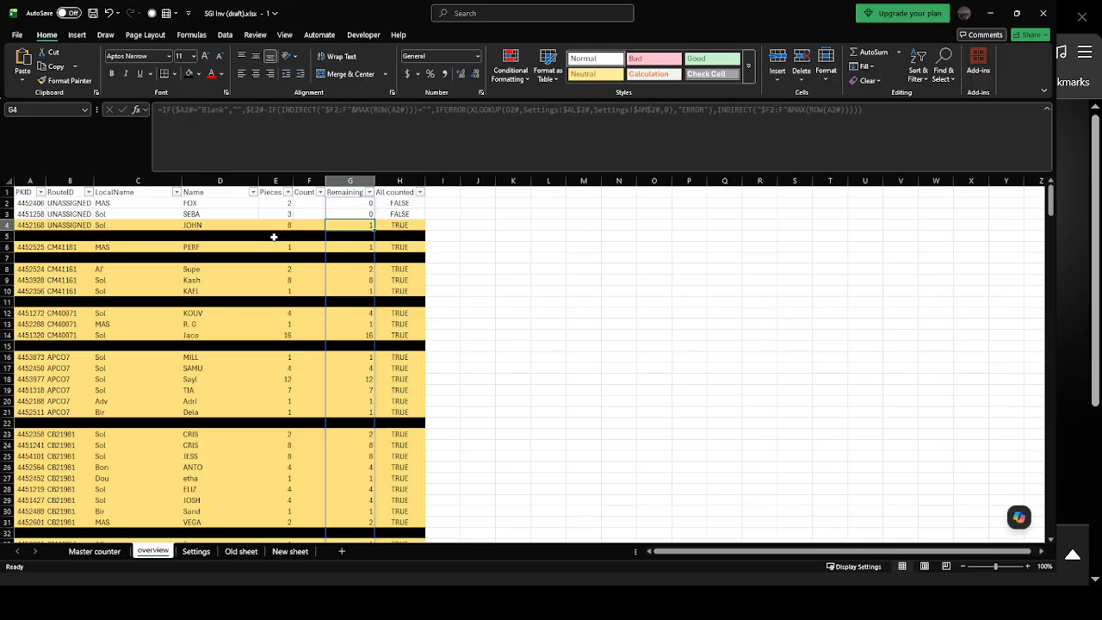
# Enter a Count of 8 in F4 for the third UNASSIGNED row and check that row's Remaining cell.
pyautogui.click(305, 225)
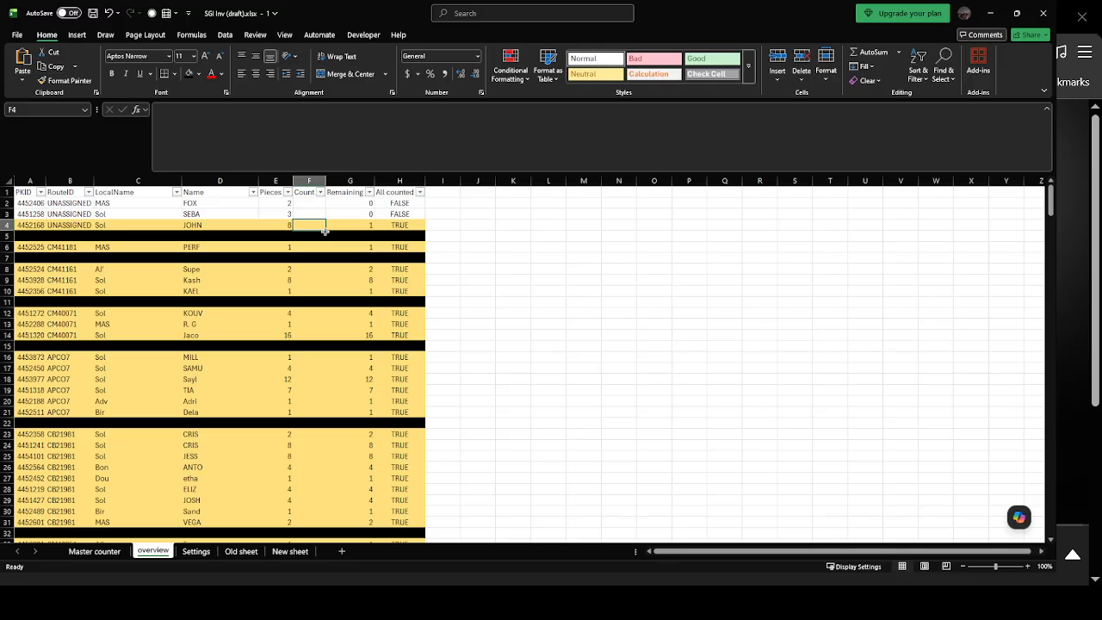
pyautogui.write('8')
pyautogui.press('Return')
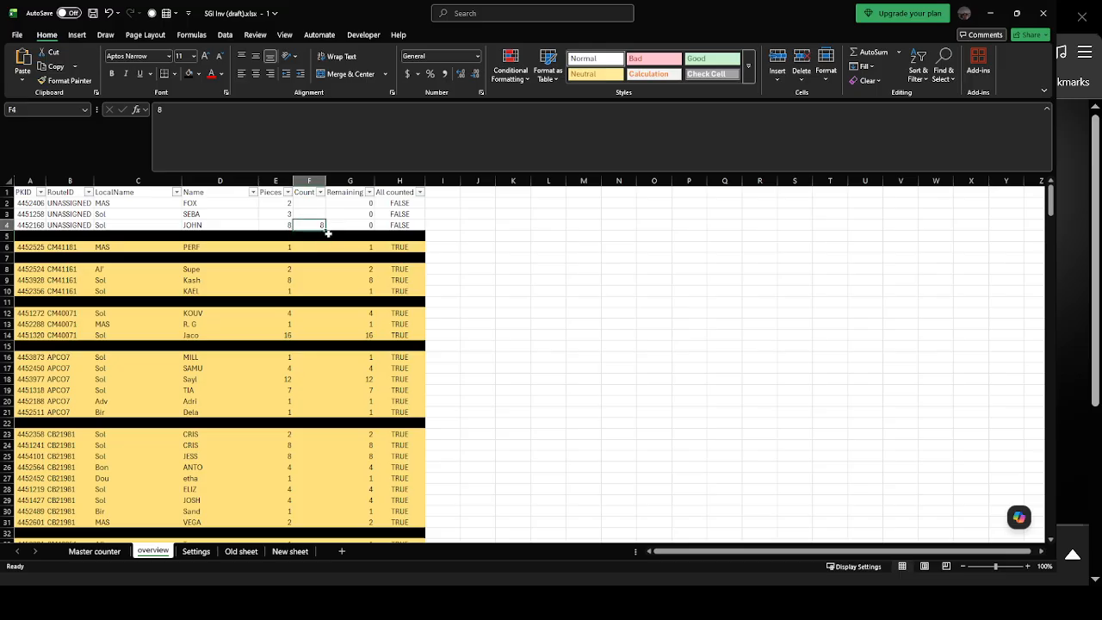
pyautogui.click(360, 225)
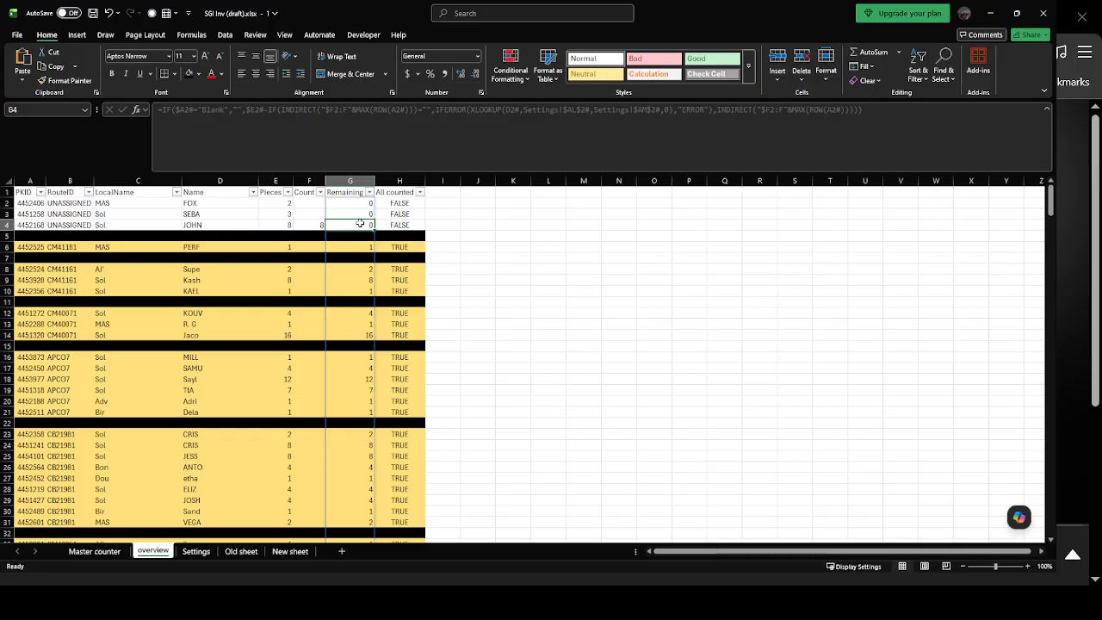
# Clear the Count entry in F4 for the third UNASSIGNED row.
pyautogui.click(301, 235)
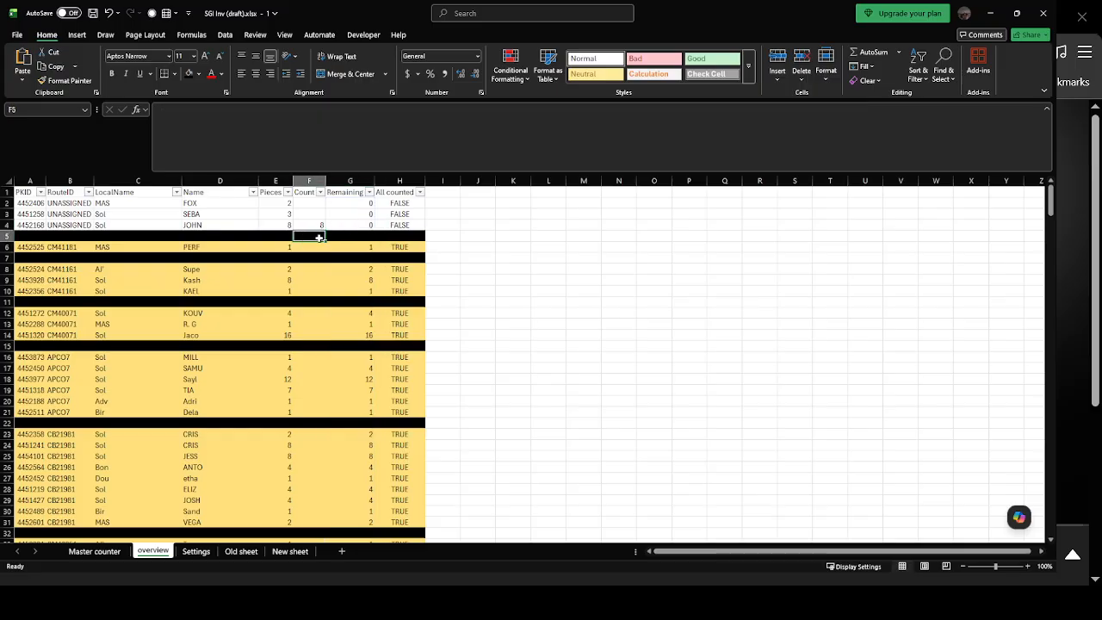
pyautogui.click(306, 282)
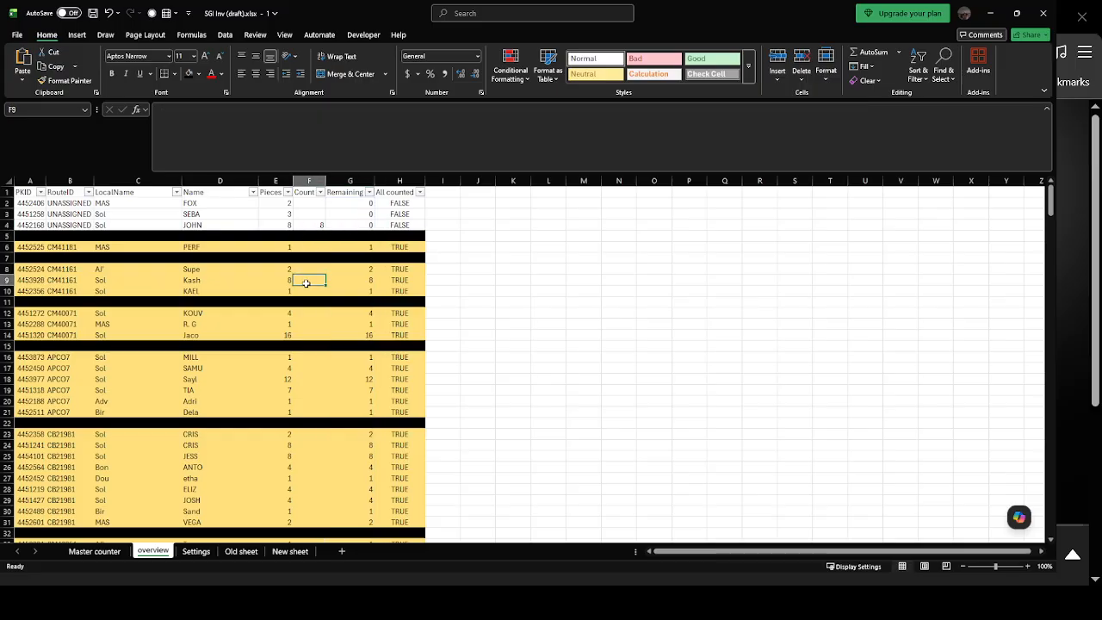
pyautogui.click(319, 222)
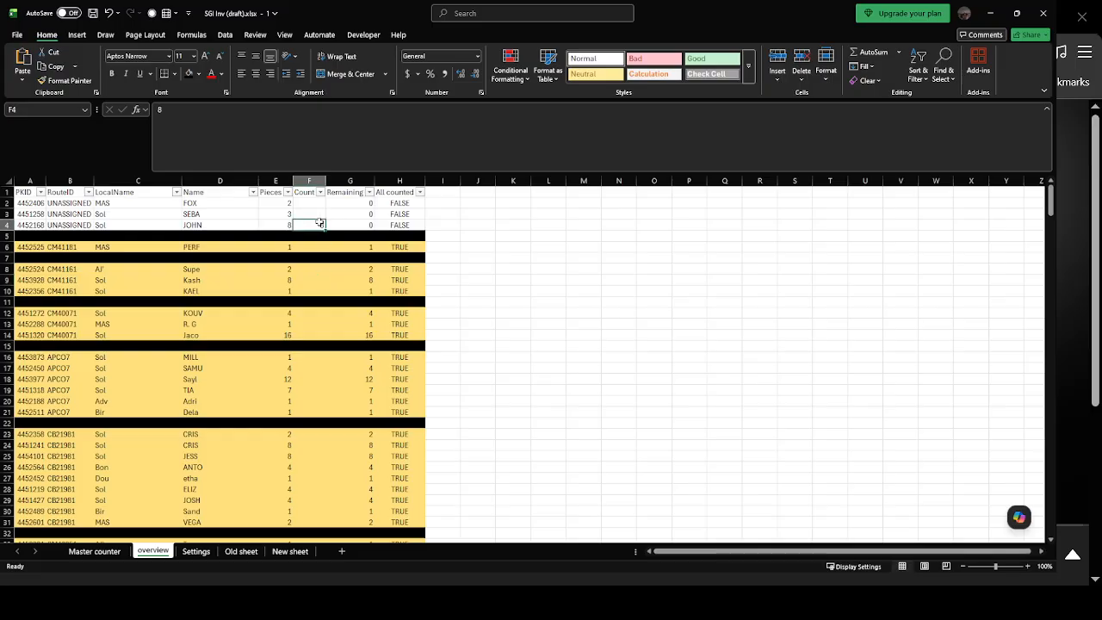
pyautogui.press('Delete')
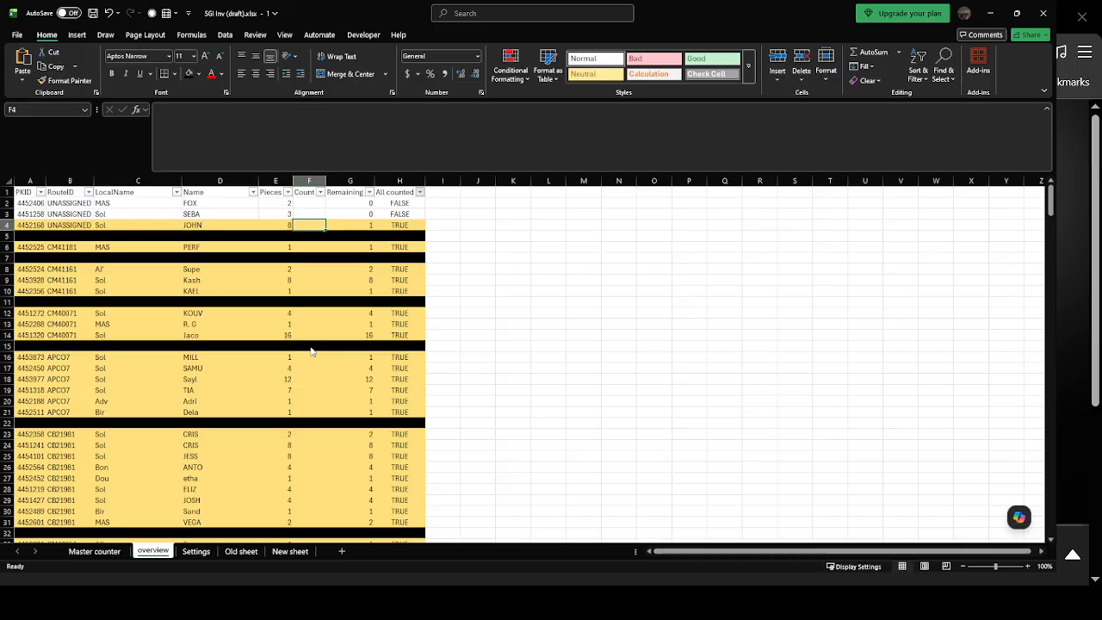
# Filter the All counted column to exclude the FALSE rows, and undo that filter.
pyautogui.click(378, 438)
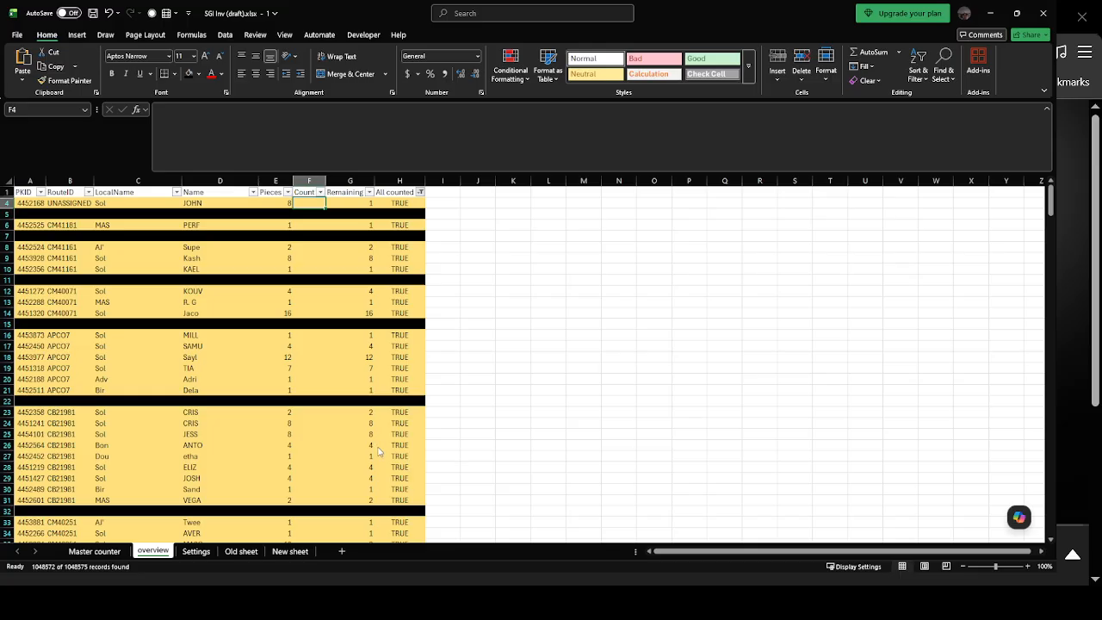
pyautogui.hotkey('ctrl', 'z')
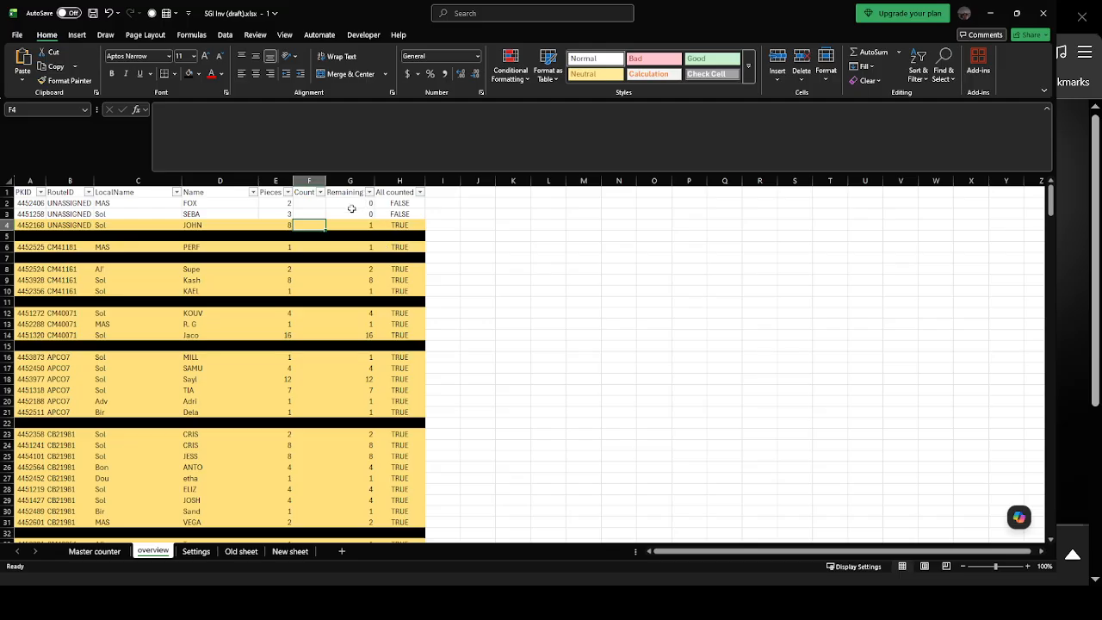
# Change Sort by on the Settings sheet to order each group by Pieces, highest first, and return to the overview sheet.
pyautogui.click(196, 552)
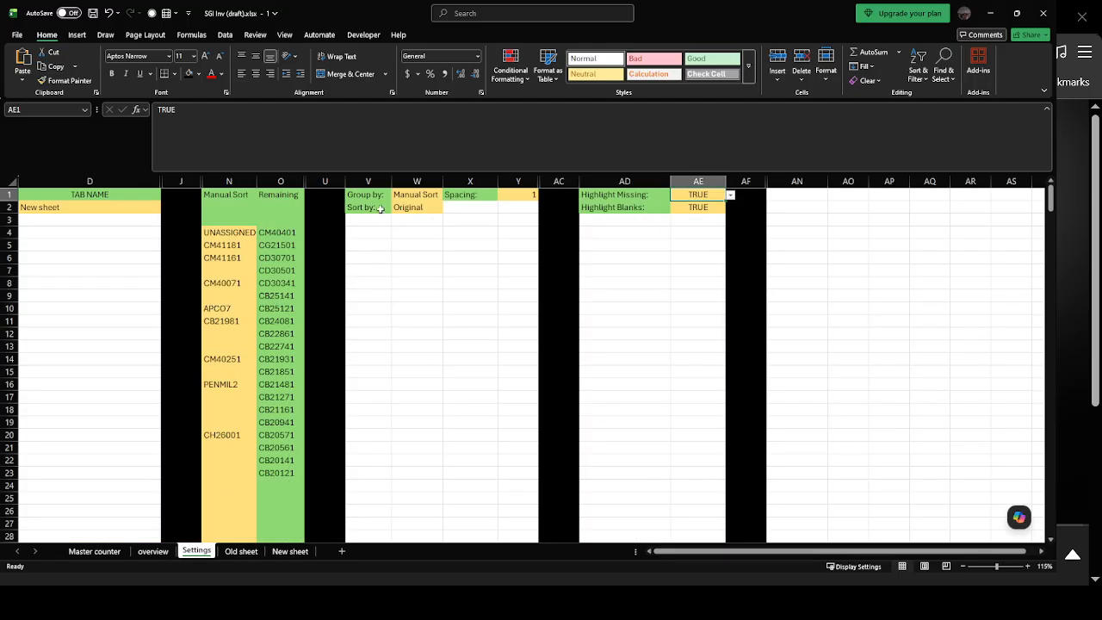
pyautogui.click(427, 210)
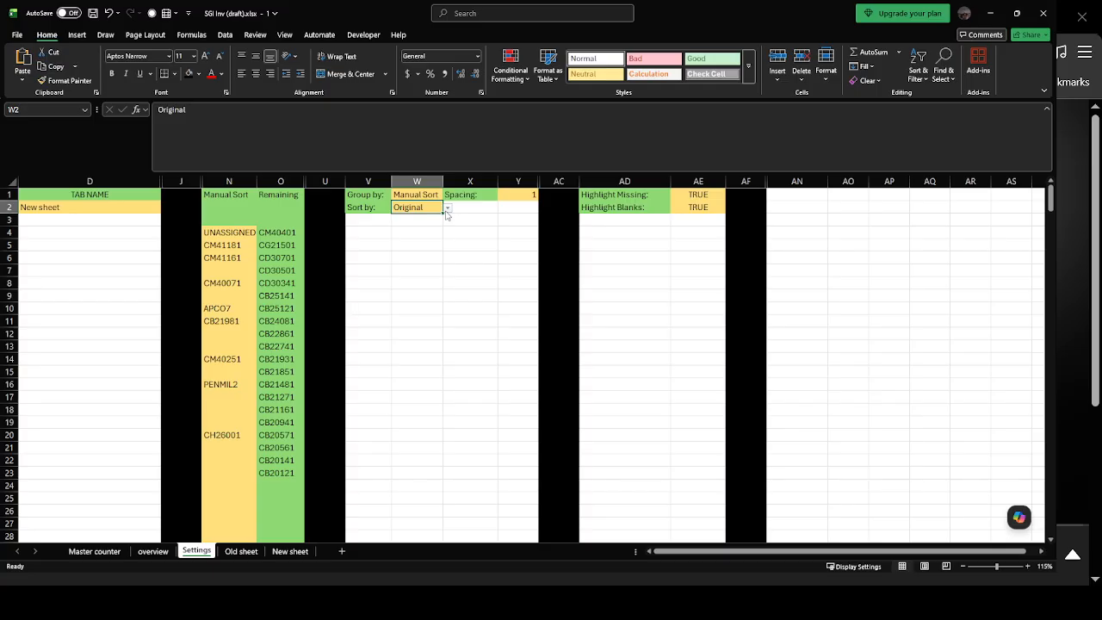
pyautogui.click(447, 210)
pyautogui.click(419, 233)
pyautogui.click(153, 552)
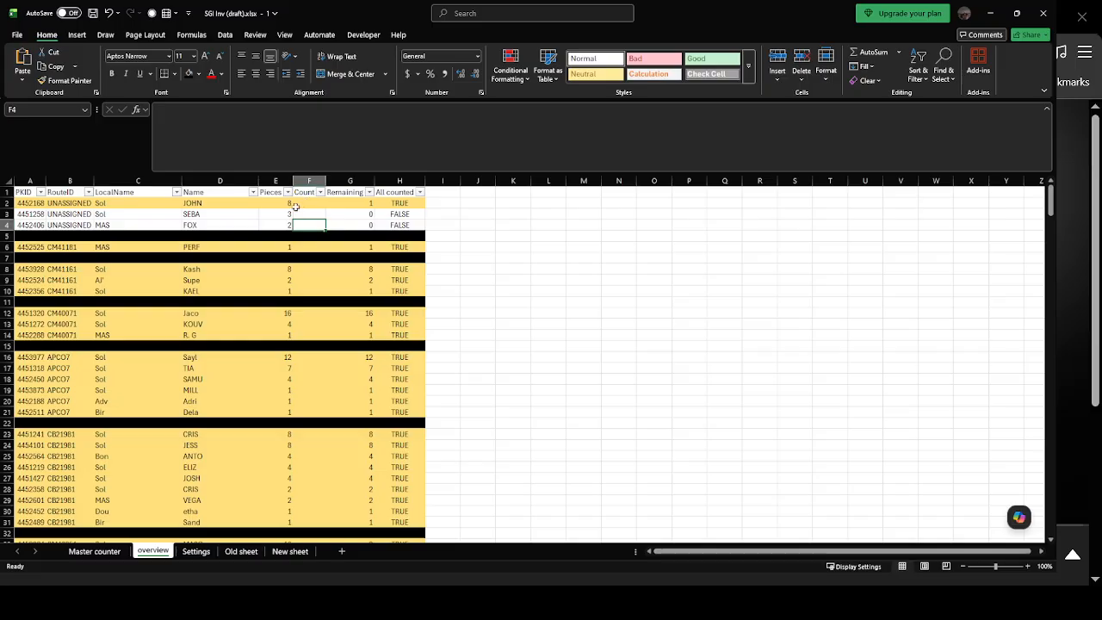
# Examine the Pieces, Name and LocalName order of the three UNASSIGNED rows on the overview sheet.
pyautogui.moveTo(287, 206)
pyautogui.mouseDown()
pyautogui.moveTo(286, 273)
pyautogui.moveTo(287, 225)
pyautogui.mouseUp()
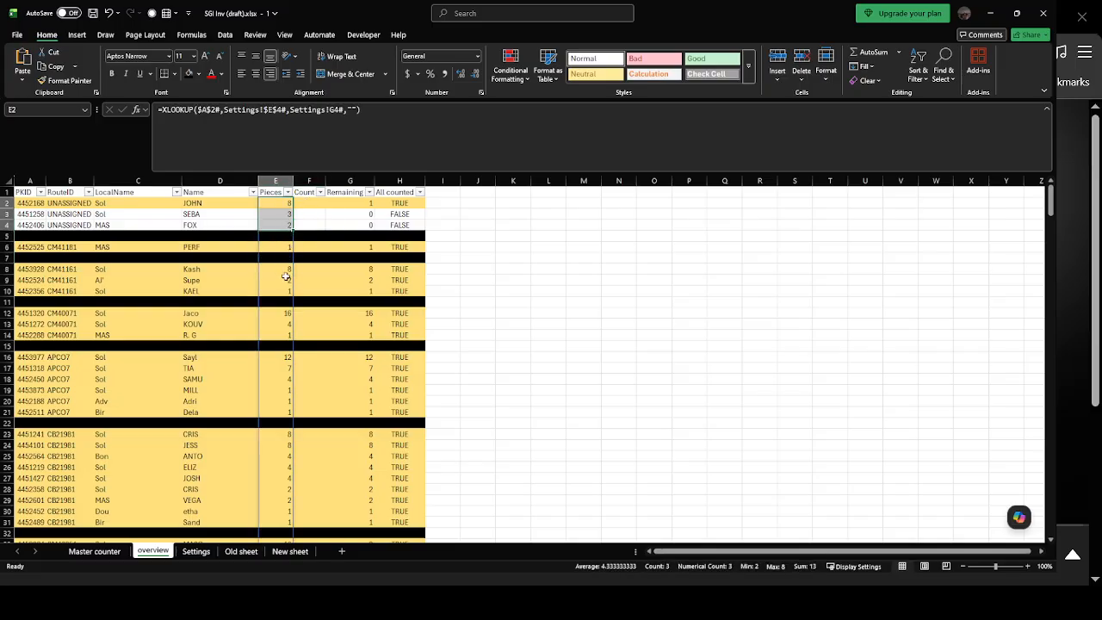
pyautogui.click(224, 202)
pyautogui.moveTo(223, 203); pyautogui.dragTo(219, 225)
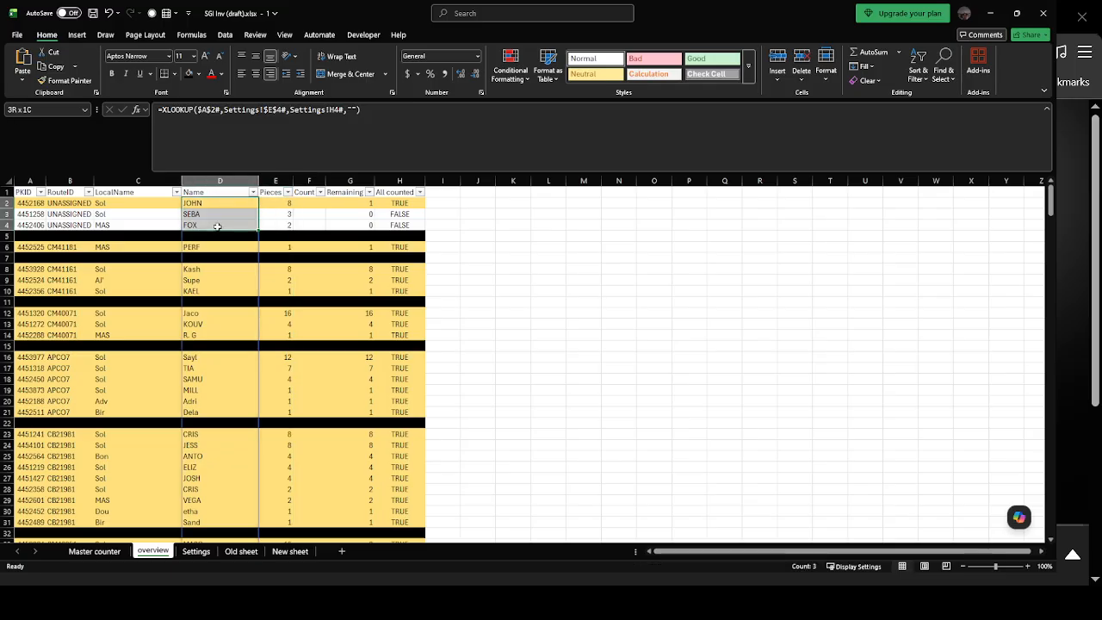
pyautogui.moveTo(124, 205); pyautogui.dragTo(122, 221)
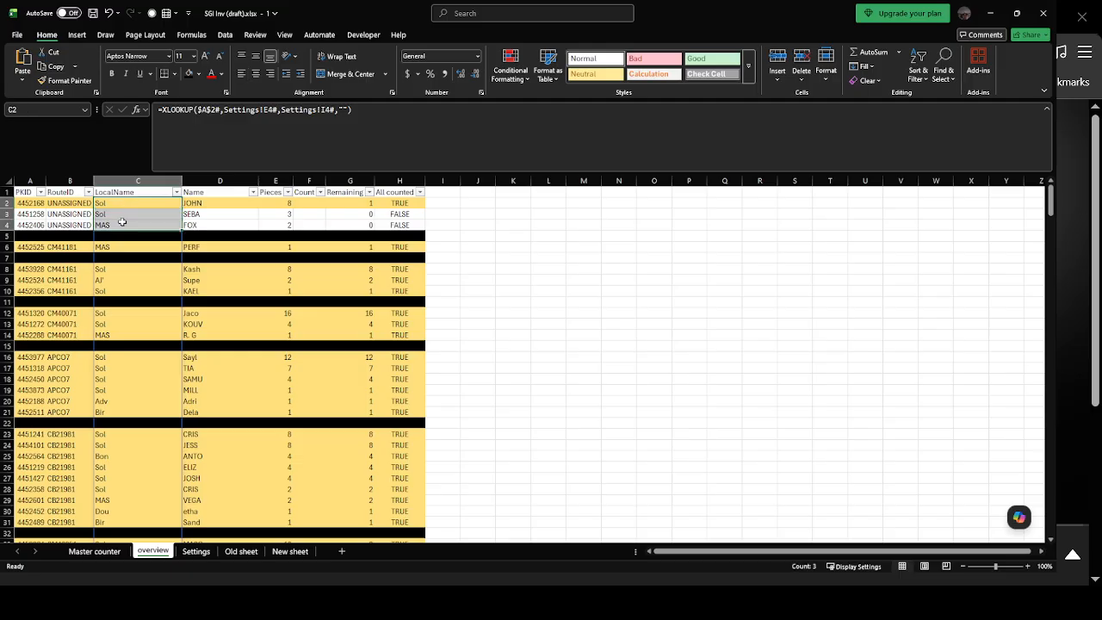